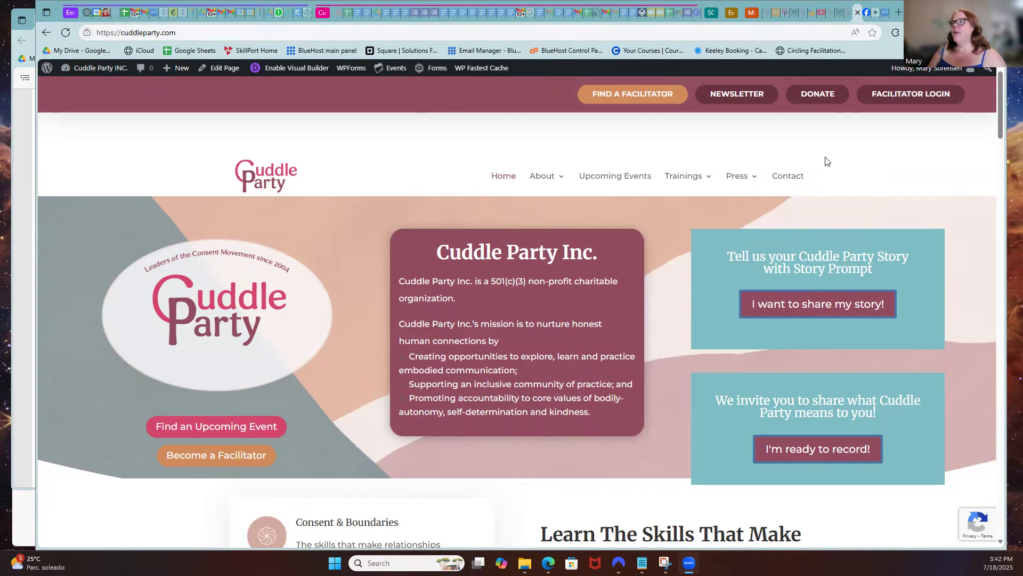
Open FACILITATOR LOGIN from the cuddleparty.com home page's top bar
left_click(908, 96)
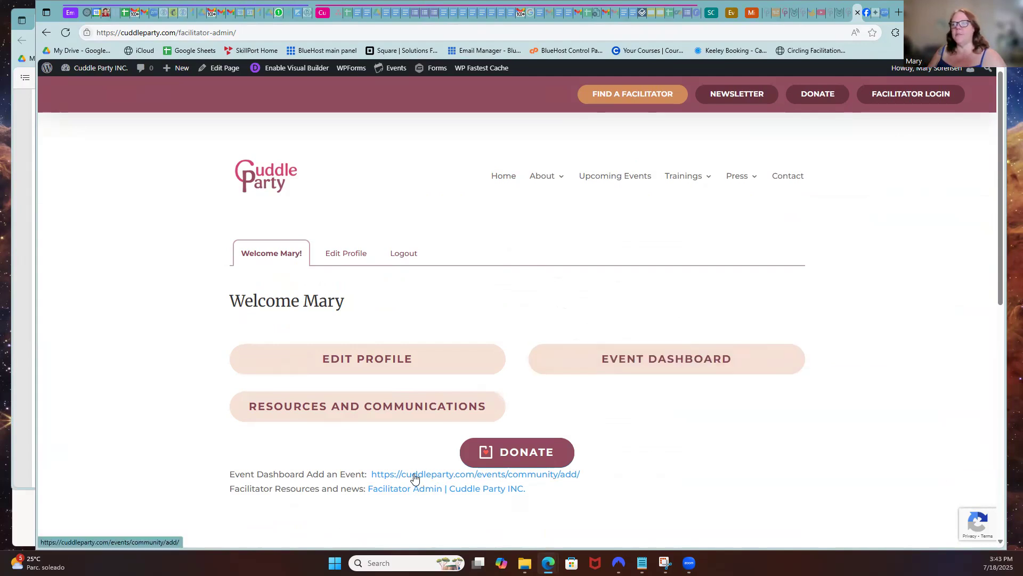
Start a new event titled 'Cuddle Party' with the description 'Dexcription'
left_click(441, 475)
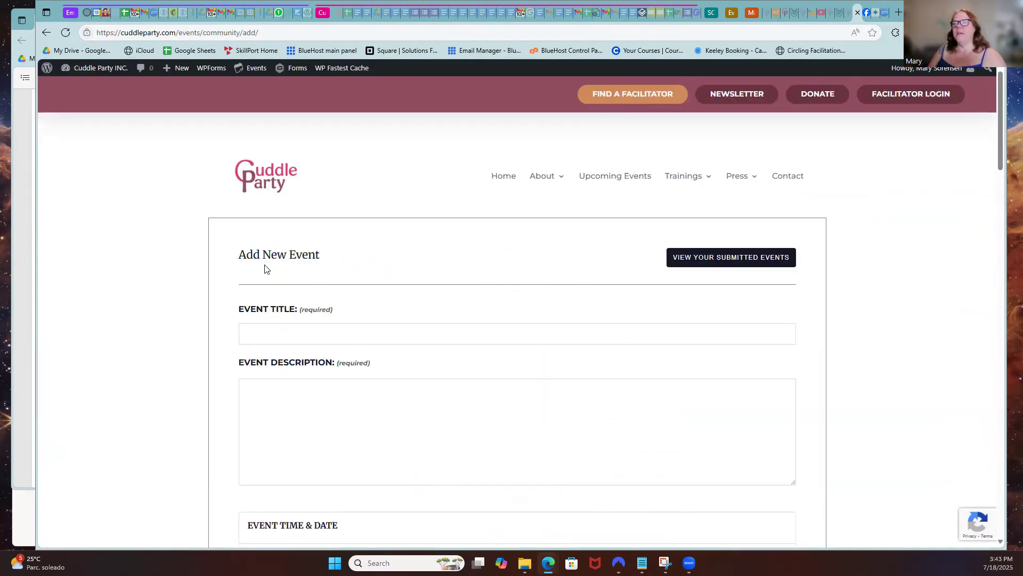
left_click(264, 336)
scroll(360, 312, "down", 2)
type("Cuddle Party")
key("Tab")
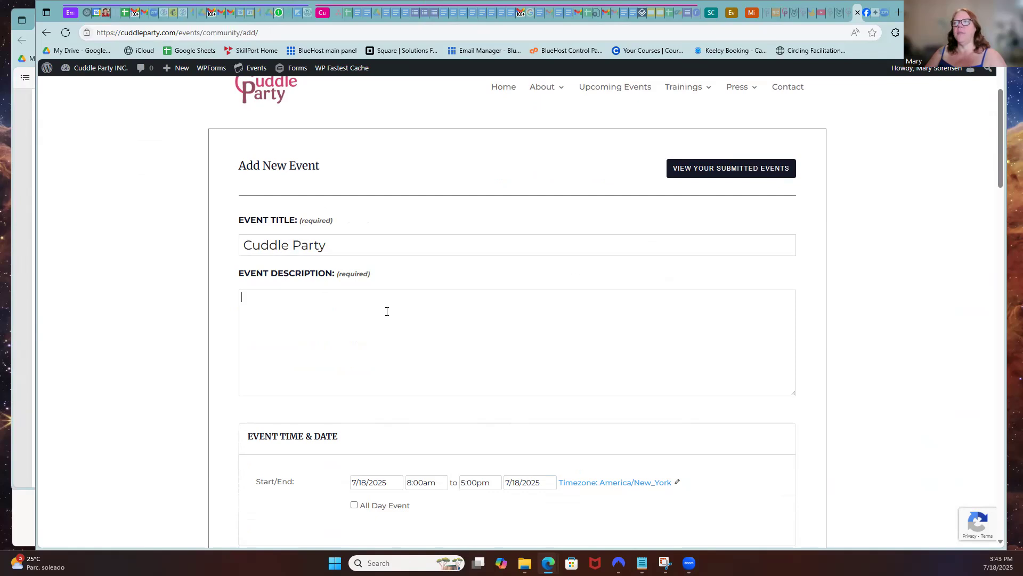
type("Dex")
type("cription")
Set the event timezone to Chicago for the 7/18/2025, 8:00am–5:00pm event
scroll(400, 304, "down", 5)
left_click(371, 216)
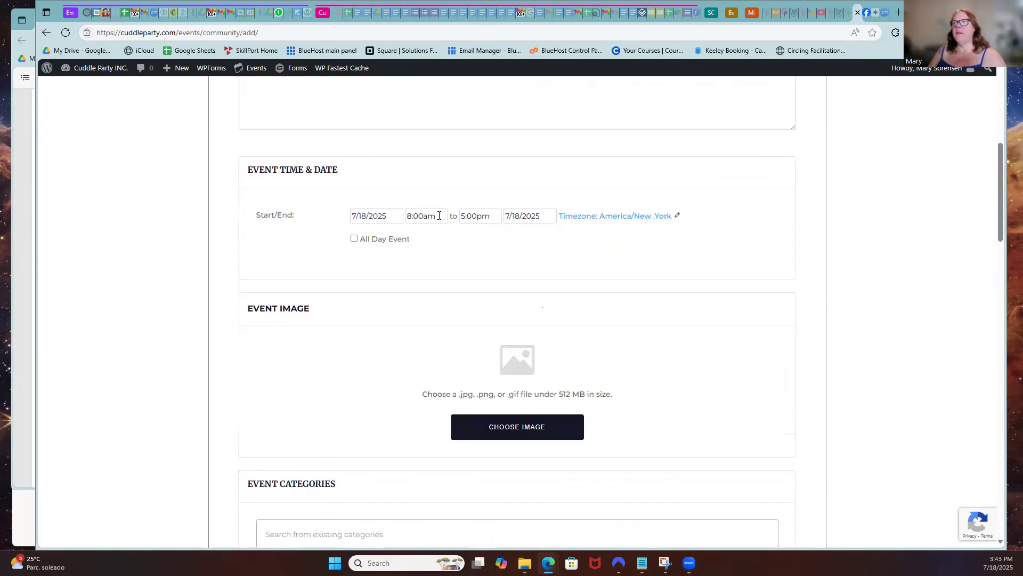
left_click(606, 217)
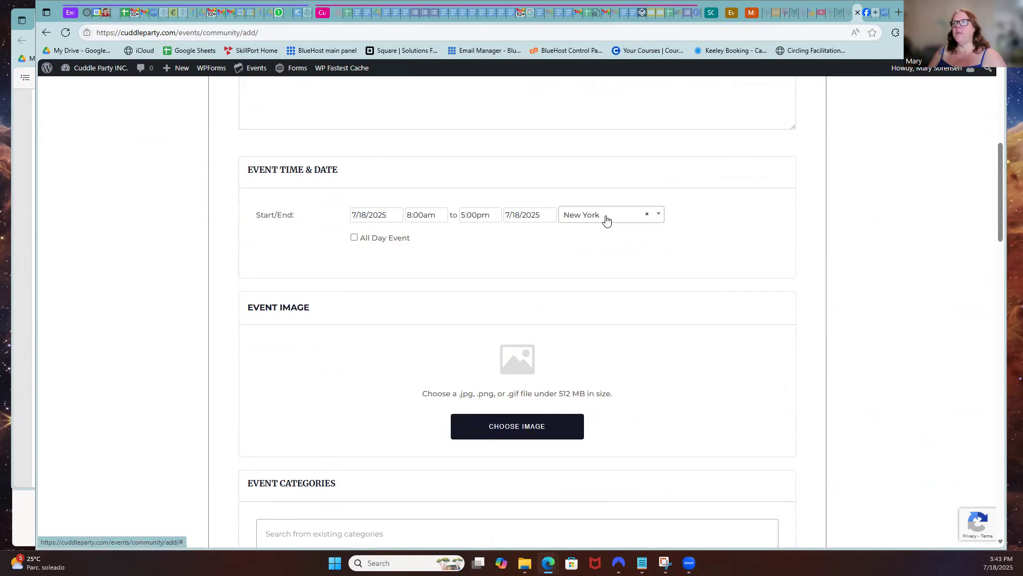
left_click(585, 216)
type("chica")
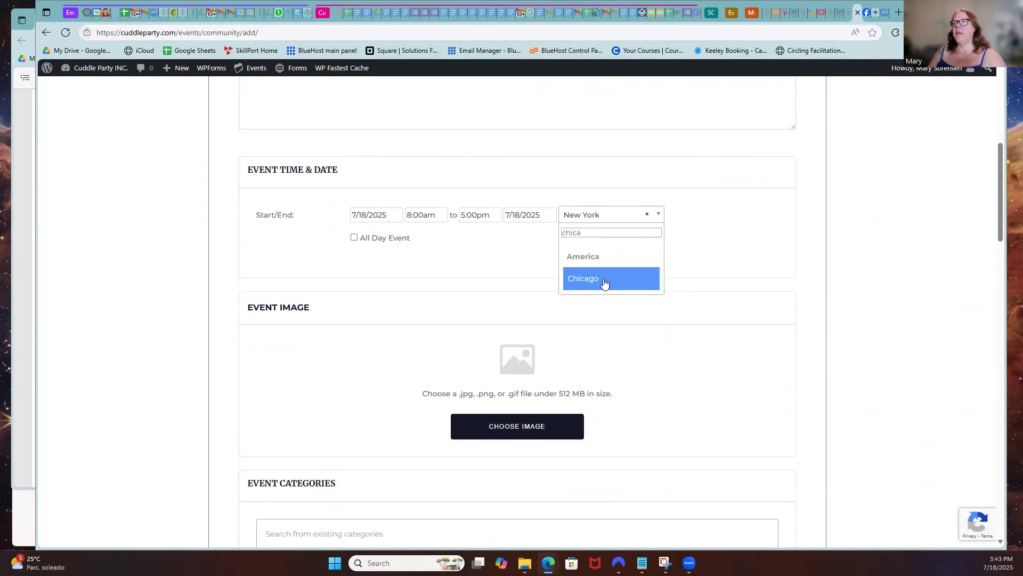
left_click(603, 282)
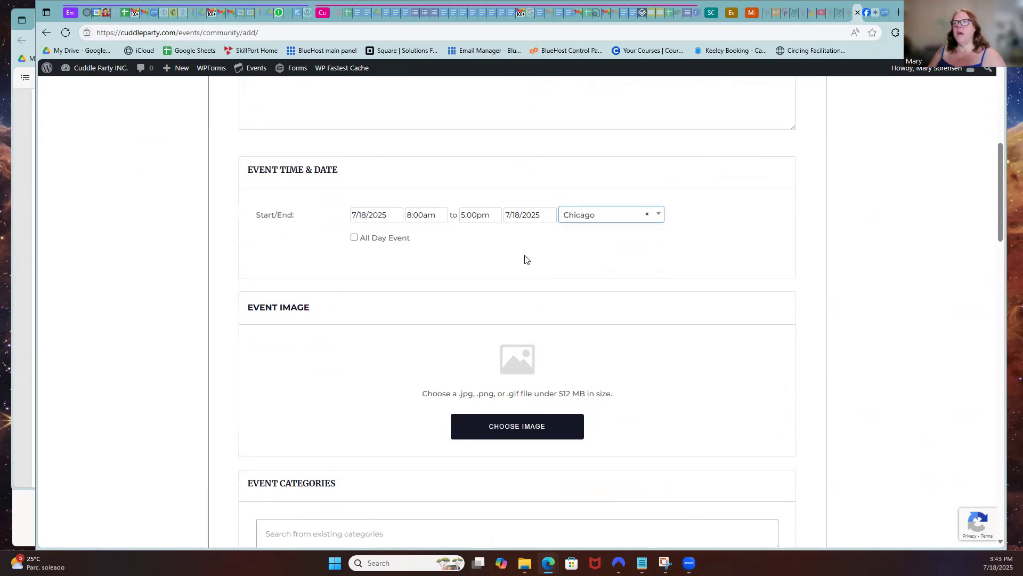
scroll(446, 264, "down", 3)
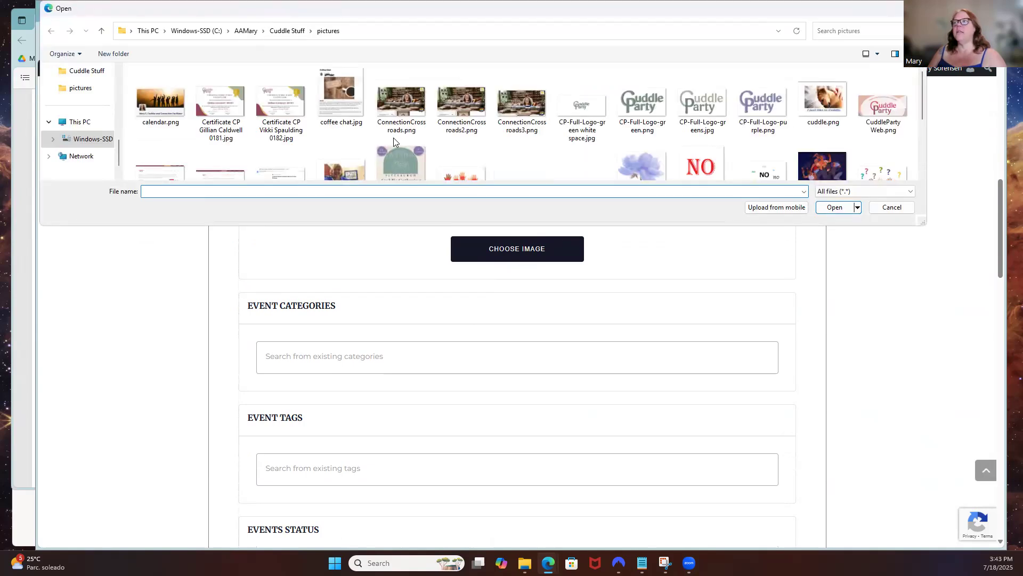
Attach CP-Full-Logo-green.png from the pictures folder as the event image
left_click(651, 101)
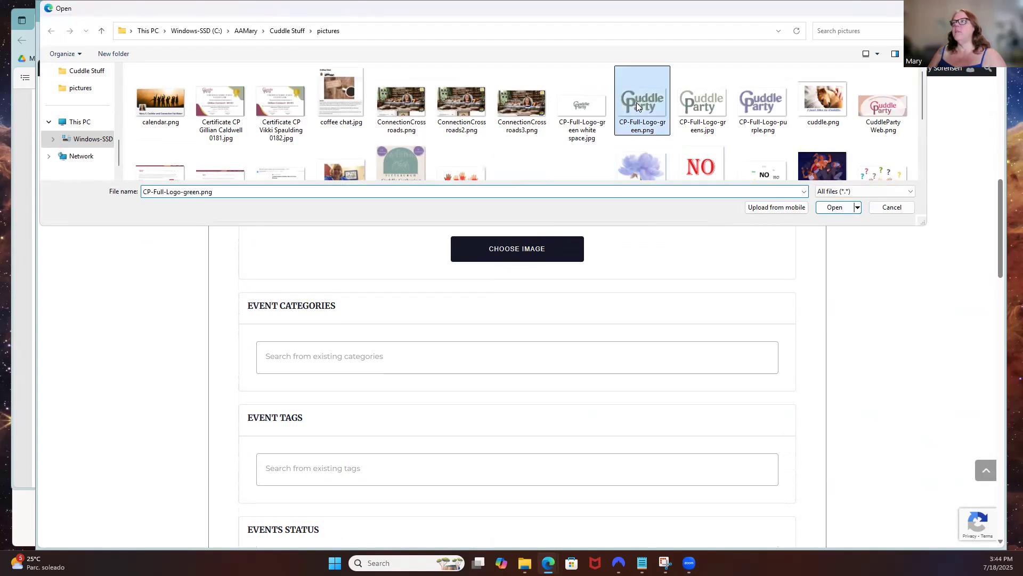
left_click(830, 207)
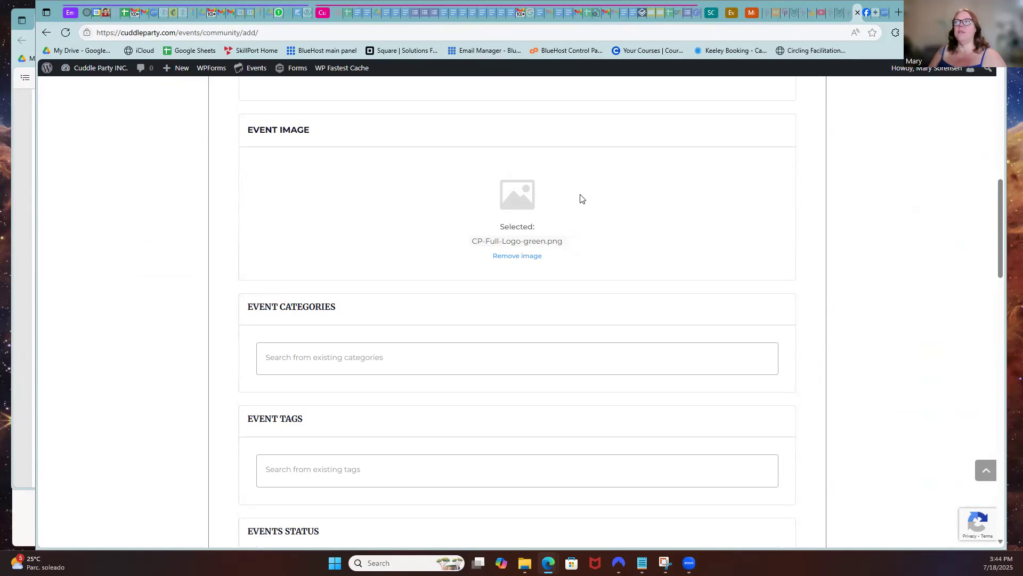
scroll(522, 248, "down", 3)
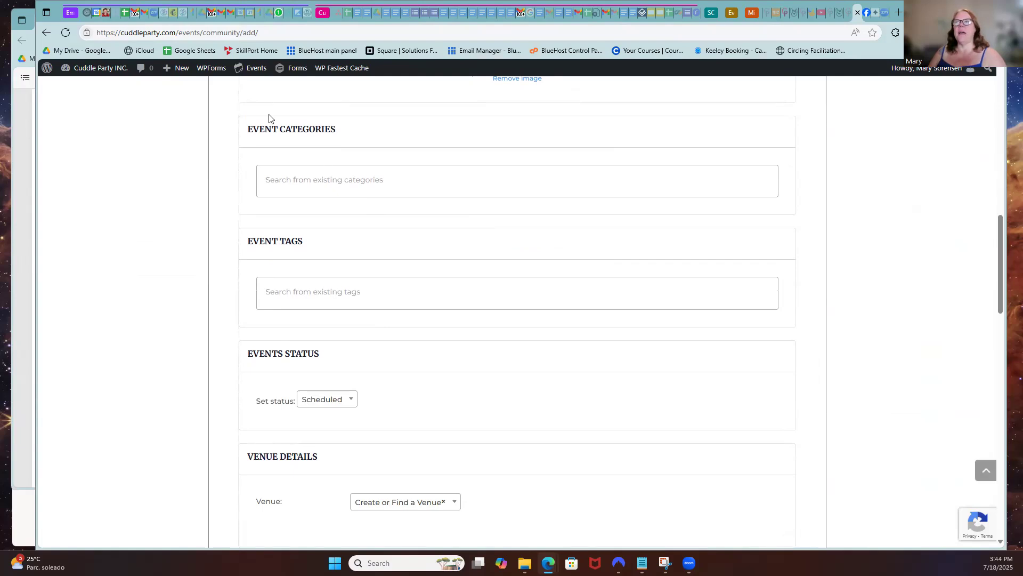
Assign the event to the facilitator's own name category
scroll(251, 192, "up", 2)
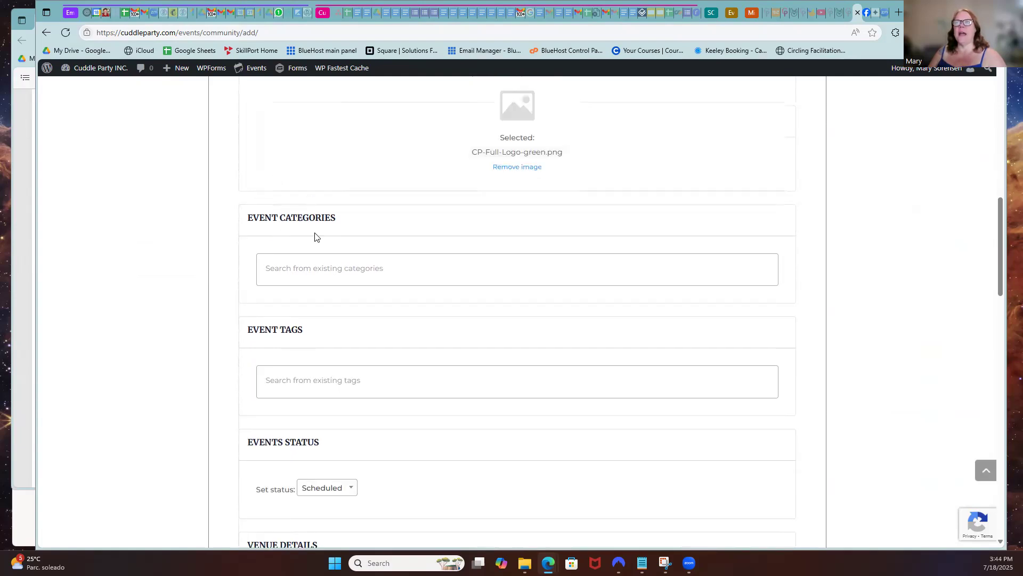
left_click(320, 281)
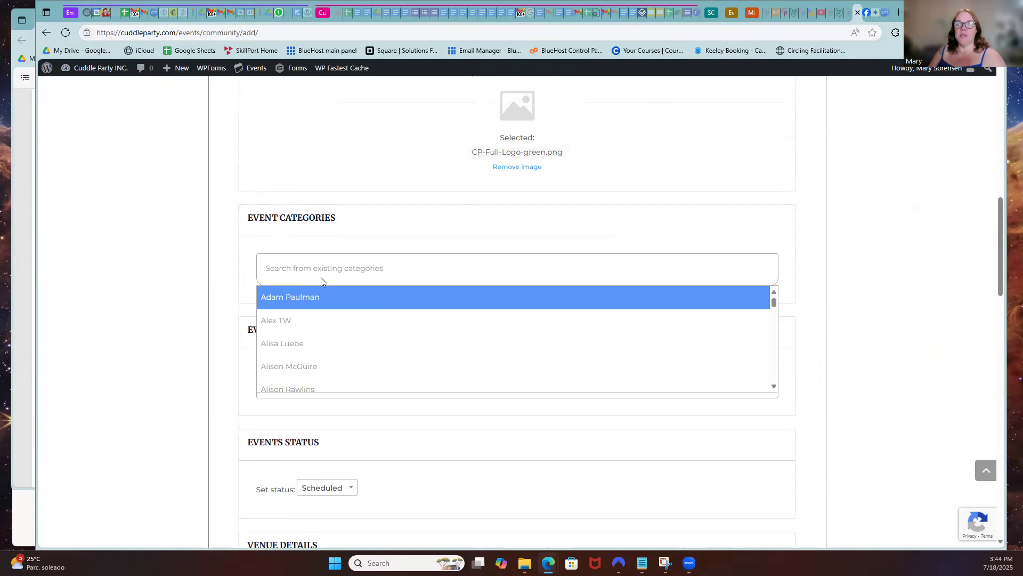
left_click(267, 265)
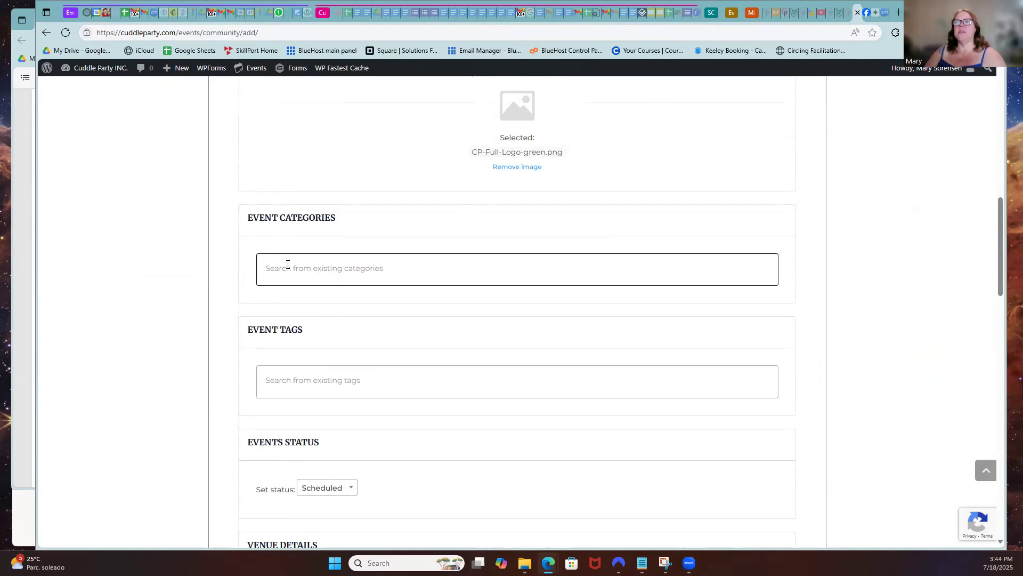
type("mar")
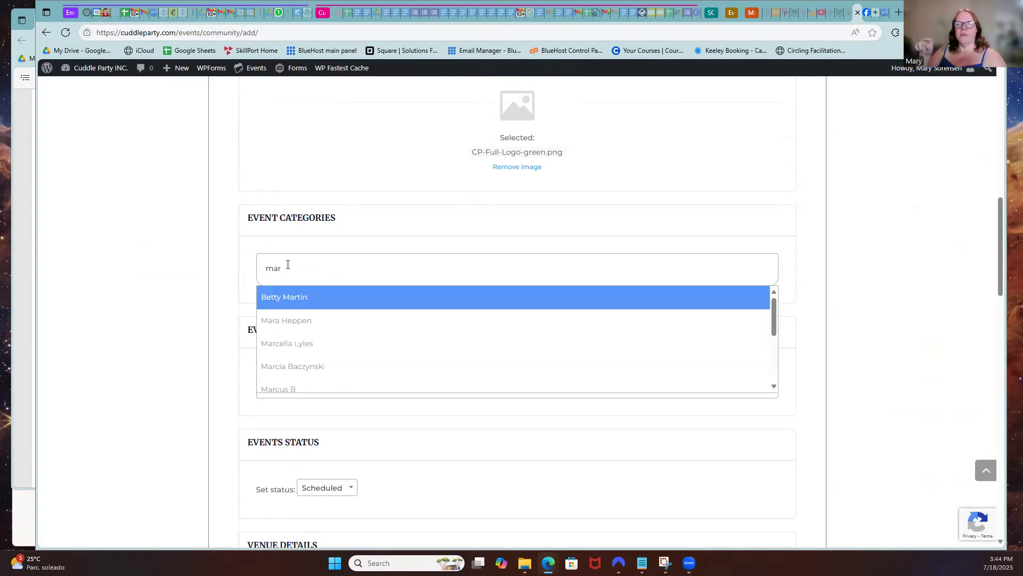
scroll(339, 354, "down", 2)
scroll(339, 354, "down", 1)
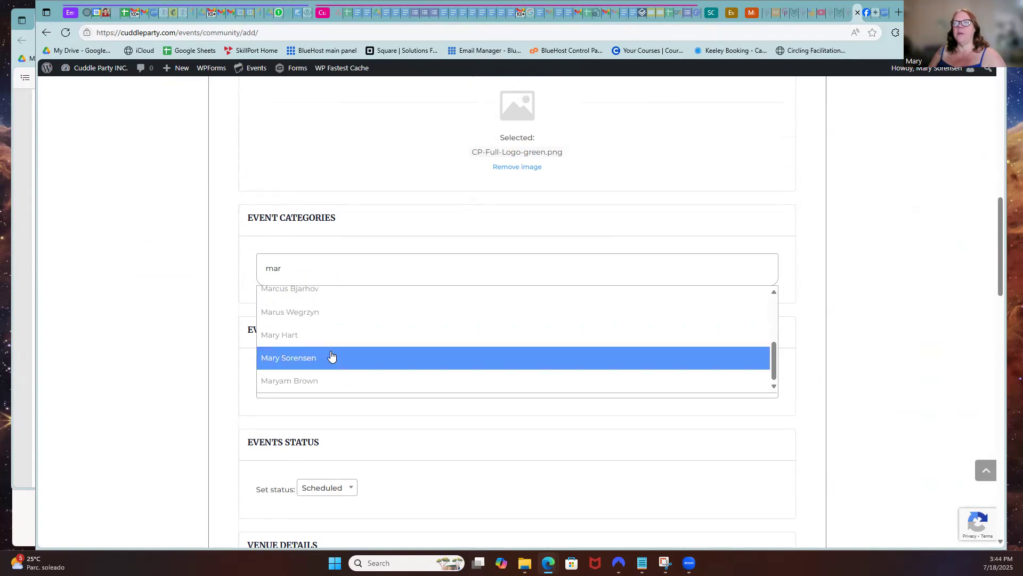
left_click(281, 363)
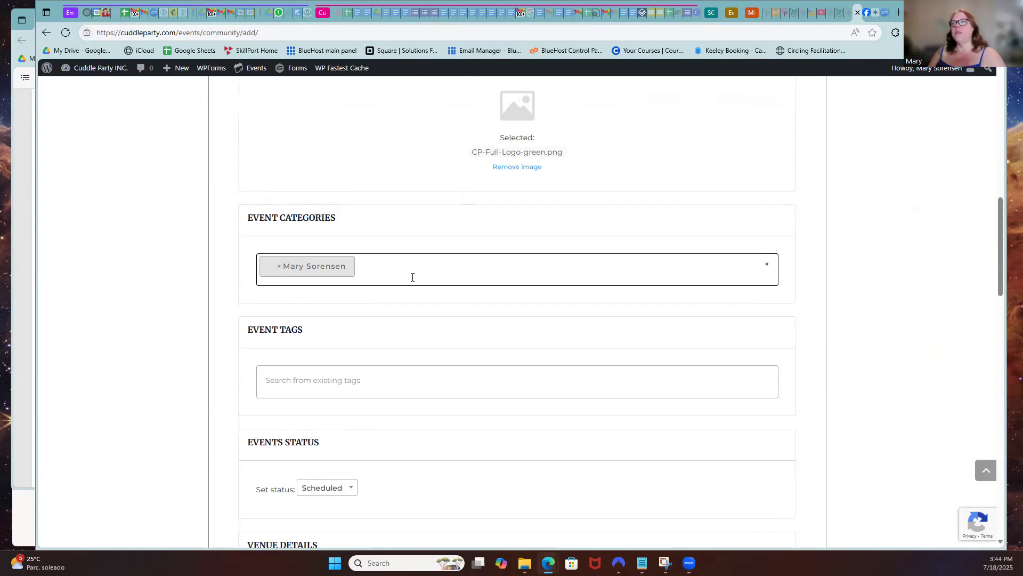
Tag the event with the existing tag 'A Cuddle Party'
scroll(430, 285, "down", 2)
left_click(270, 292)
right_click(269, 292)
left_click(508, 291)
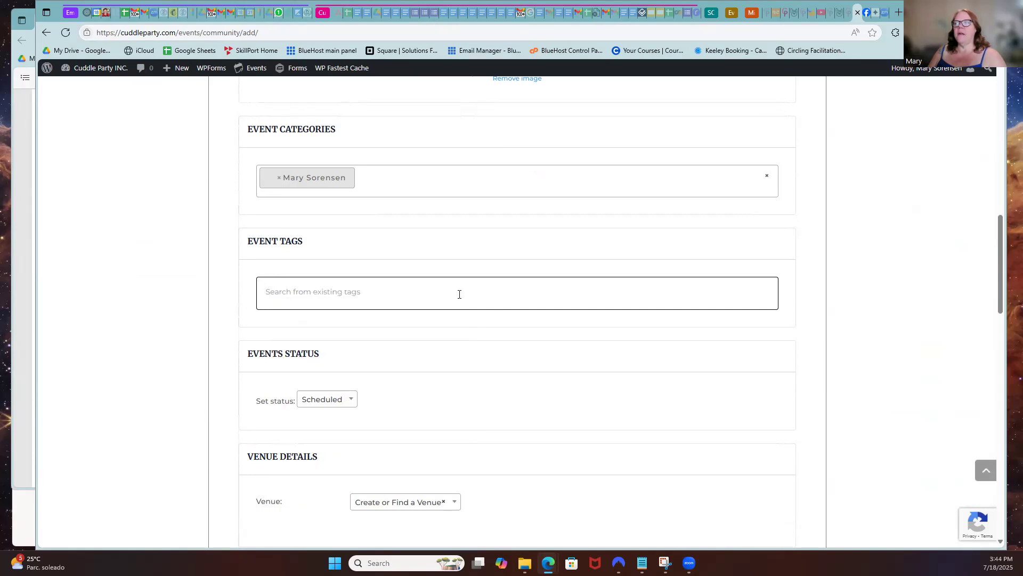
left_click(280, 297)
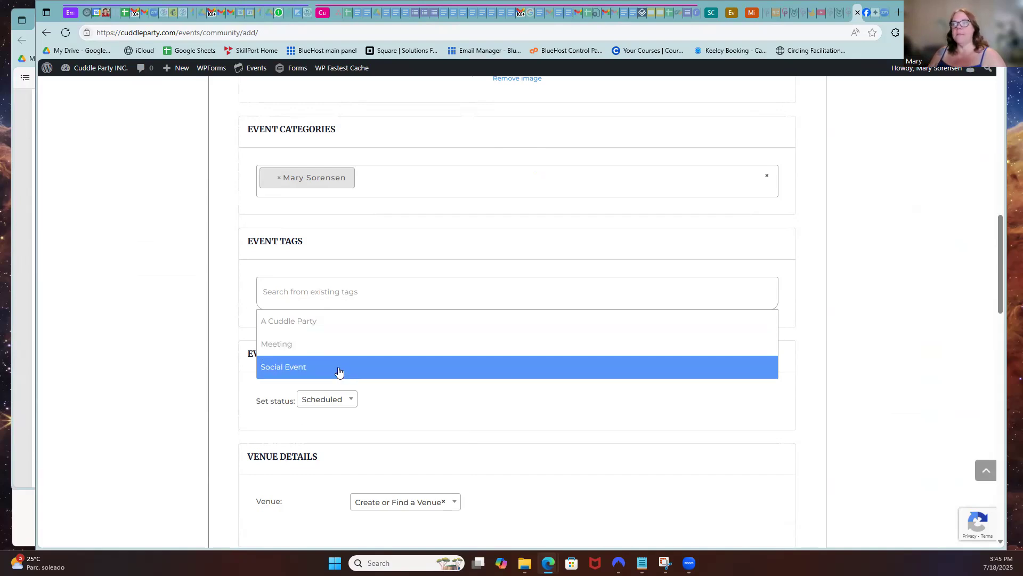
left_click(297, 323)
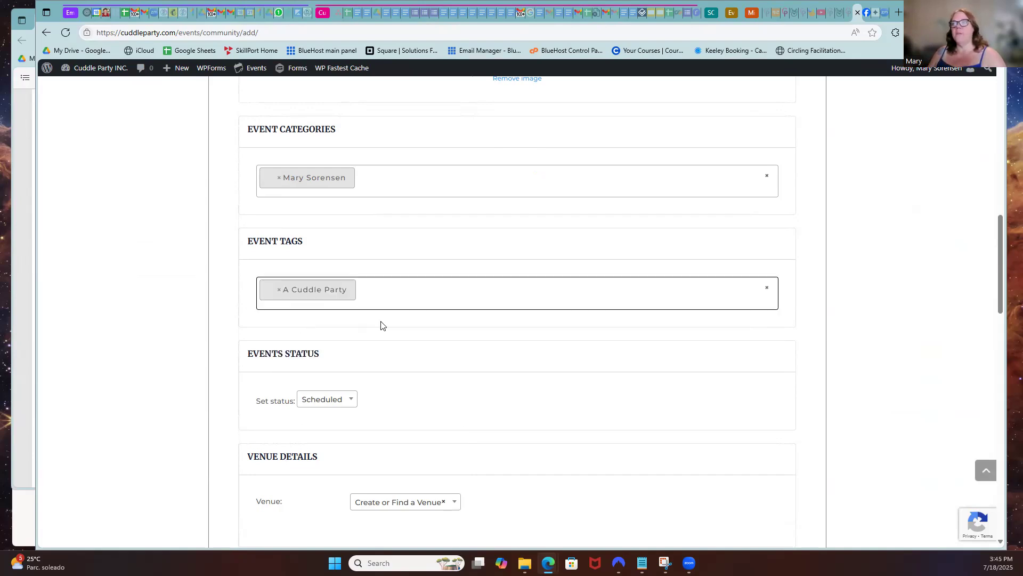
Enter the venue's street address in the venue picker and create a venue from it
scroll(362, 294, "down", 3)
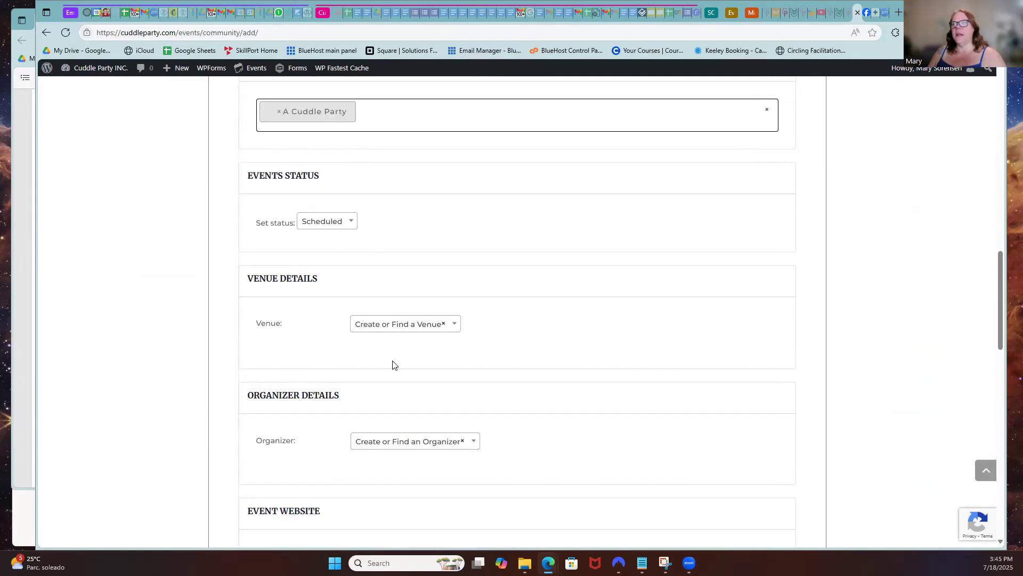
left_click(439, 326)
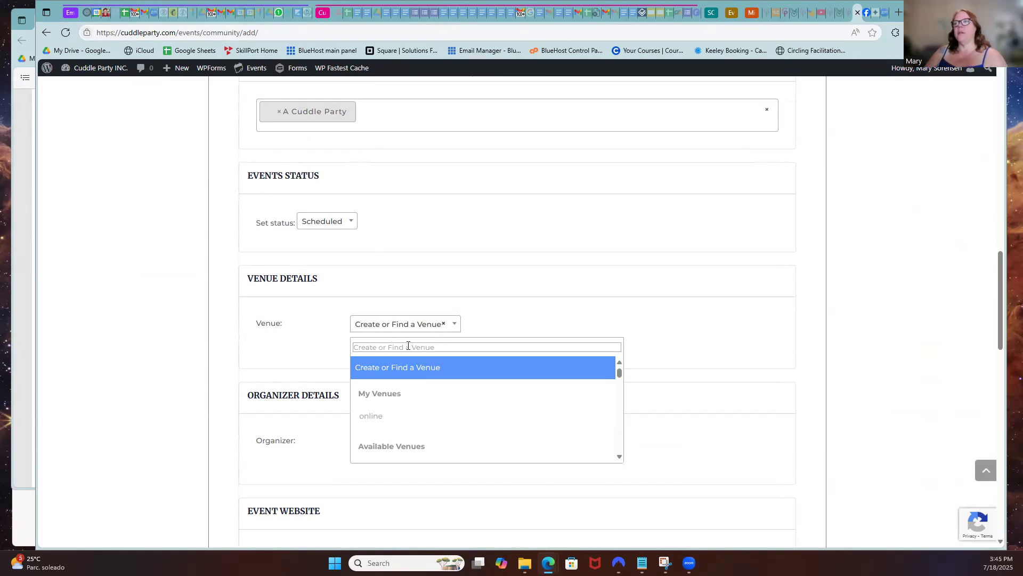
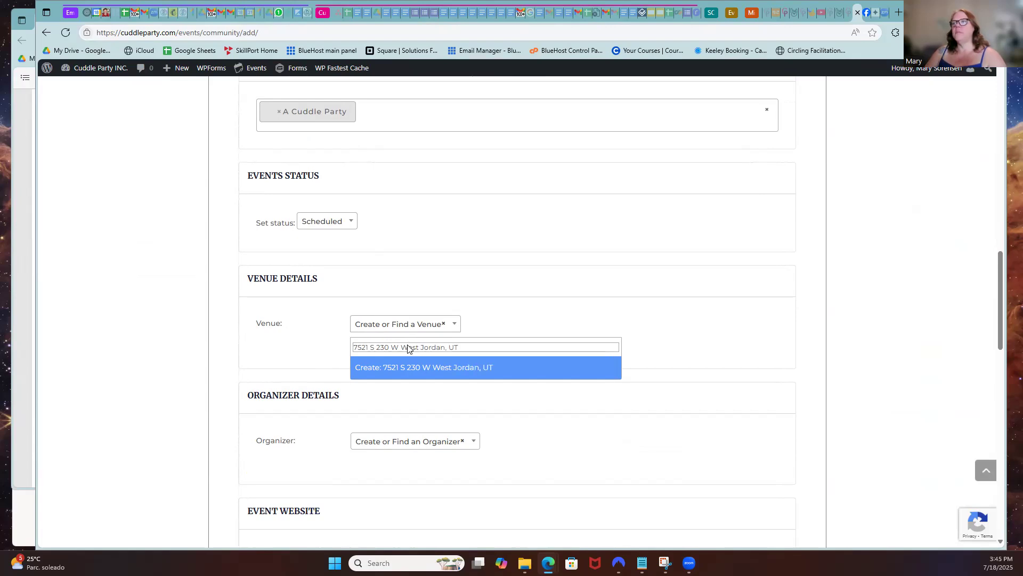
key("Return")
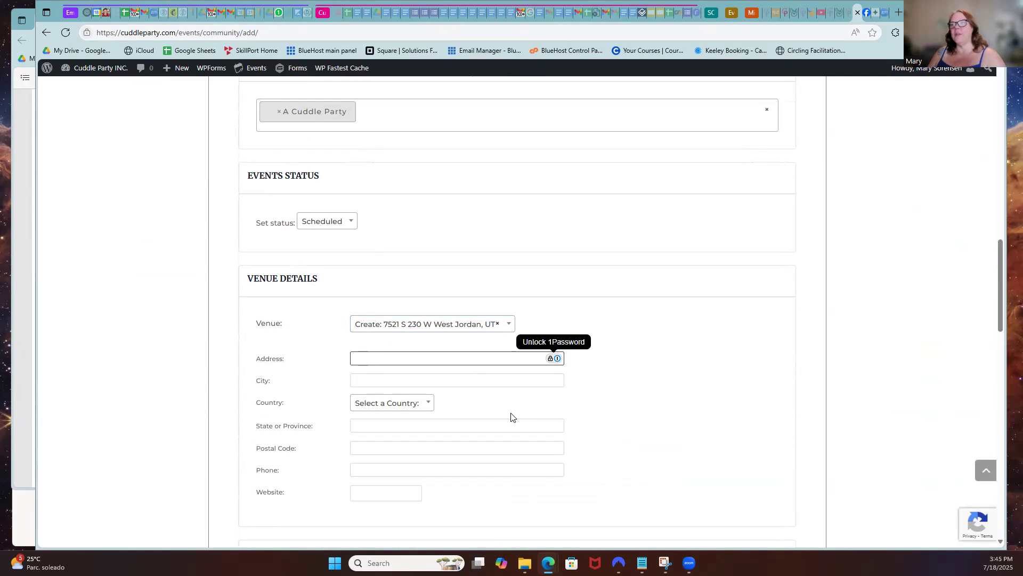
scroll(512, 416, "down", 3)
Restart the venue entry with a venue name, then move to the address and city fields
left_click(486, 152)
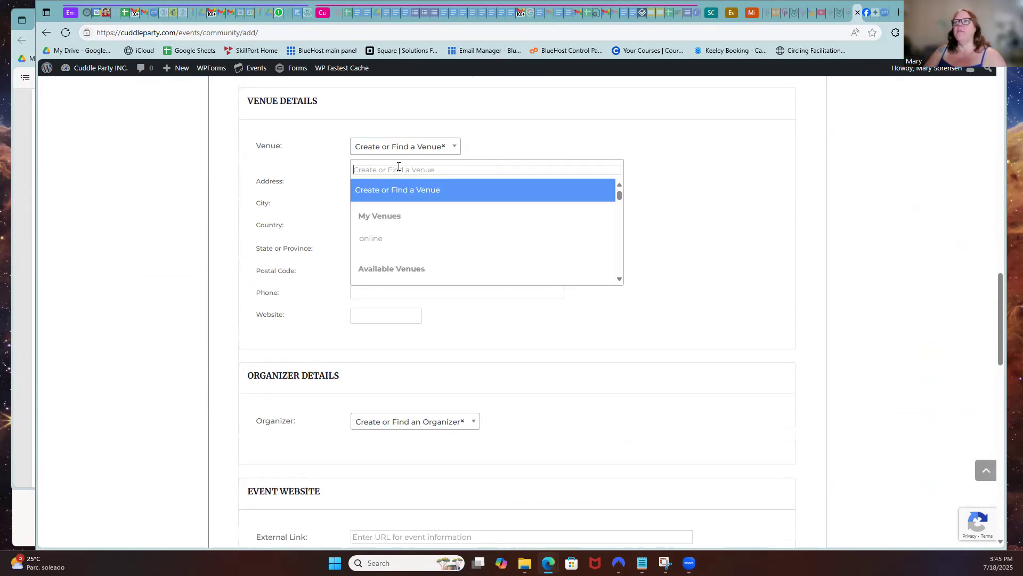
type("Flamingo's House")
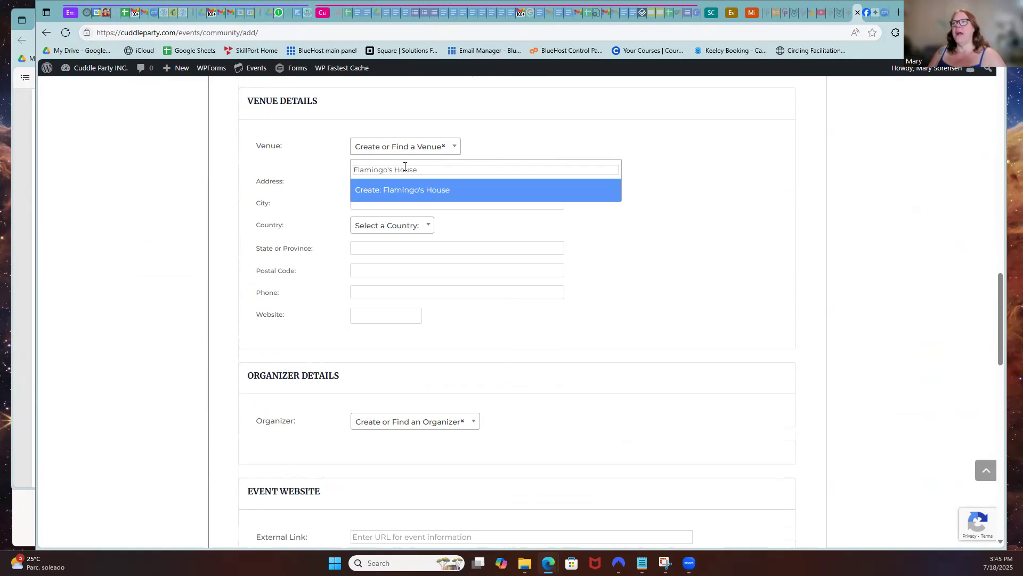
key("BackSpace")
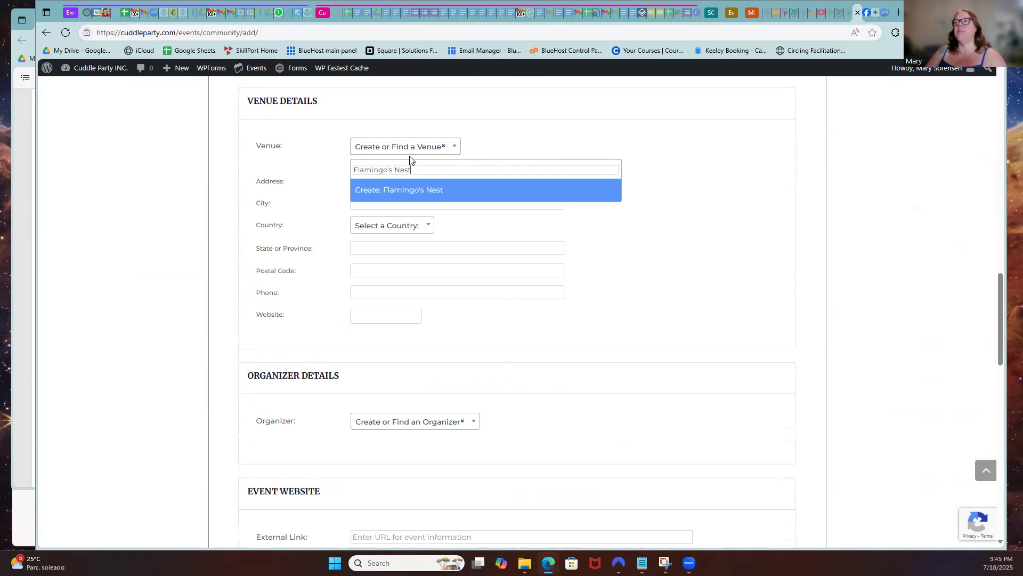
key("Escape")
left_click(368, 181)
left_click(367, 203)
Set the venue country to United States and the state to Alaska
left_click(385, 234)
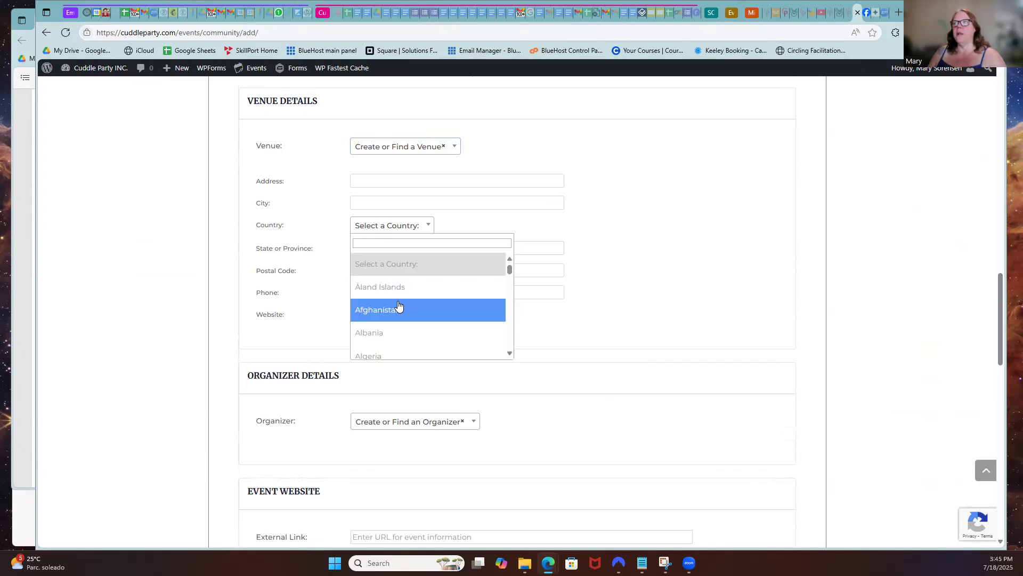
scroll(399, 308, "down", 20)
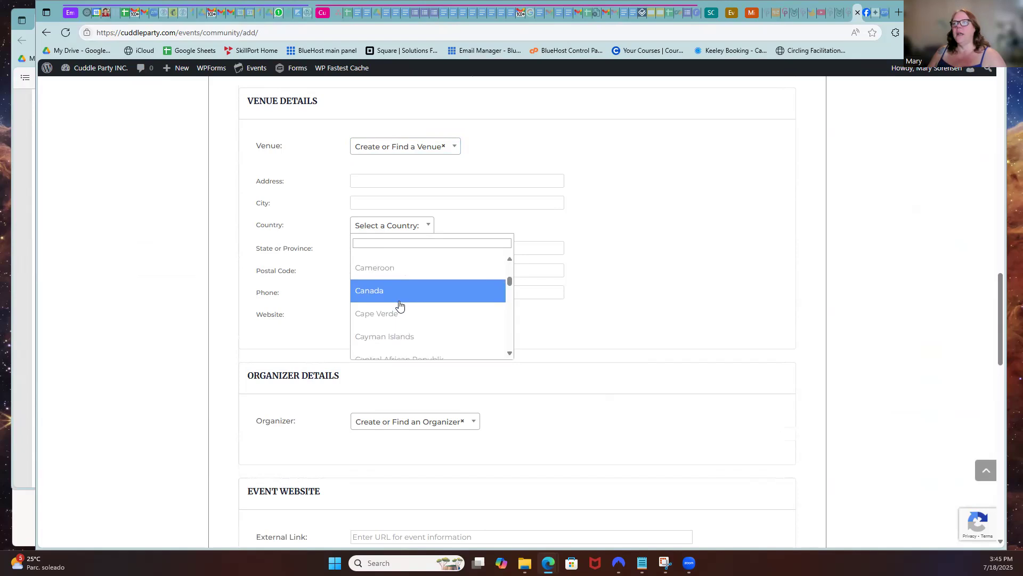
scroll(402, 308, "down", 20)
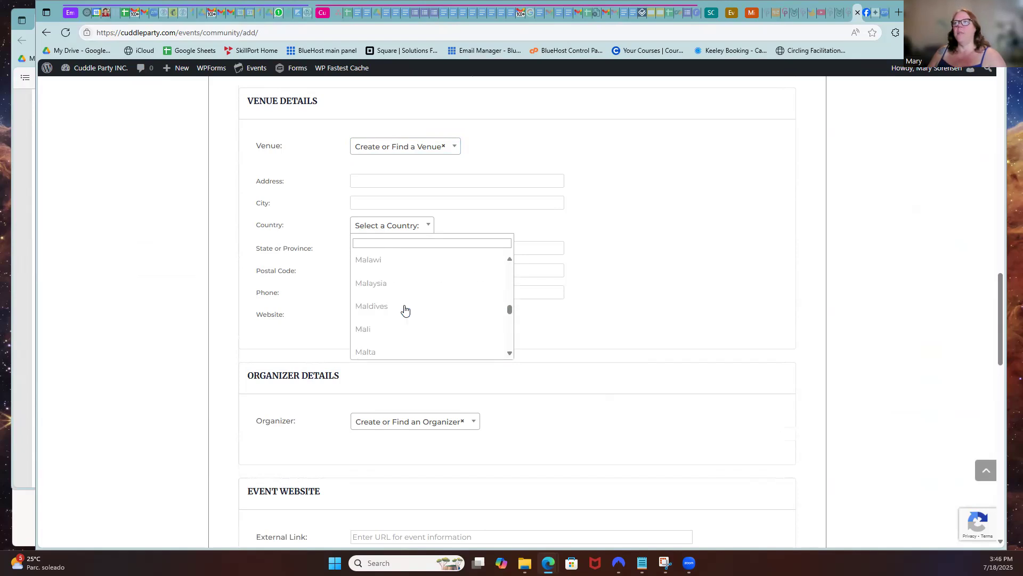
scroll(406, 310, "down", 10)
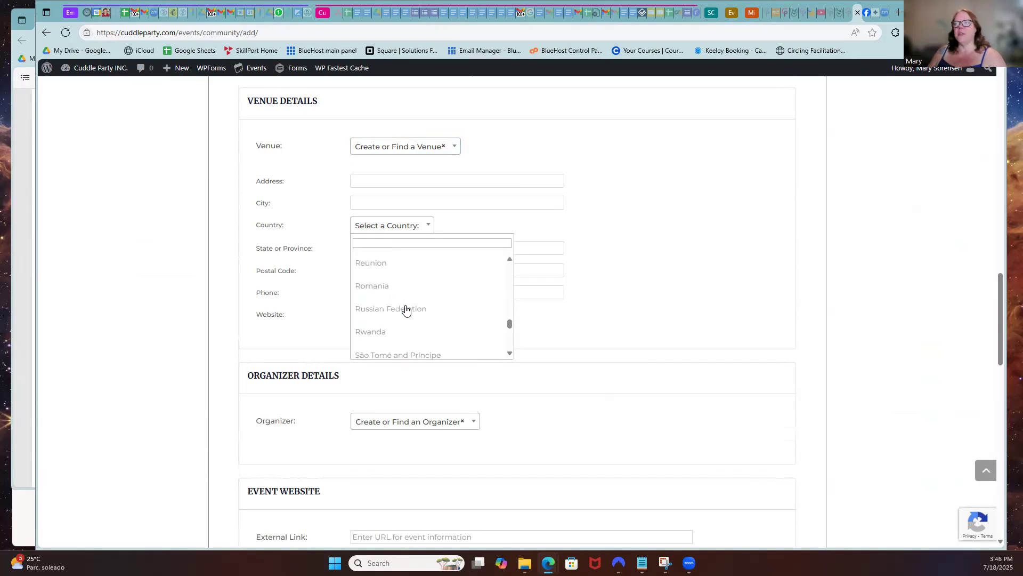
scroll(407, 309, "down", 9)
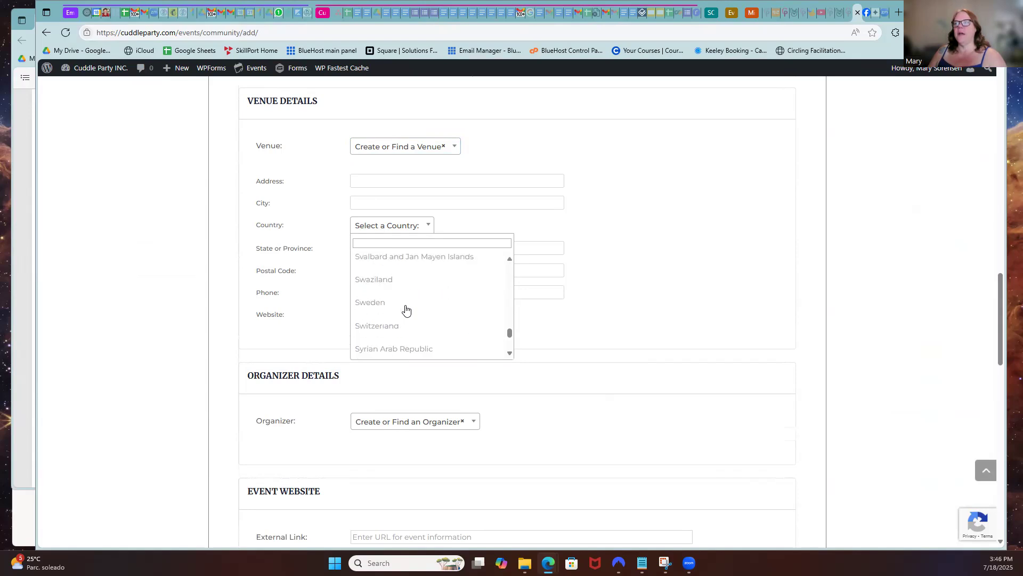
scroll(406, 309, "down", 3)
scroll(406, 309, "down", 4)
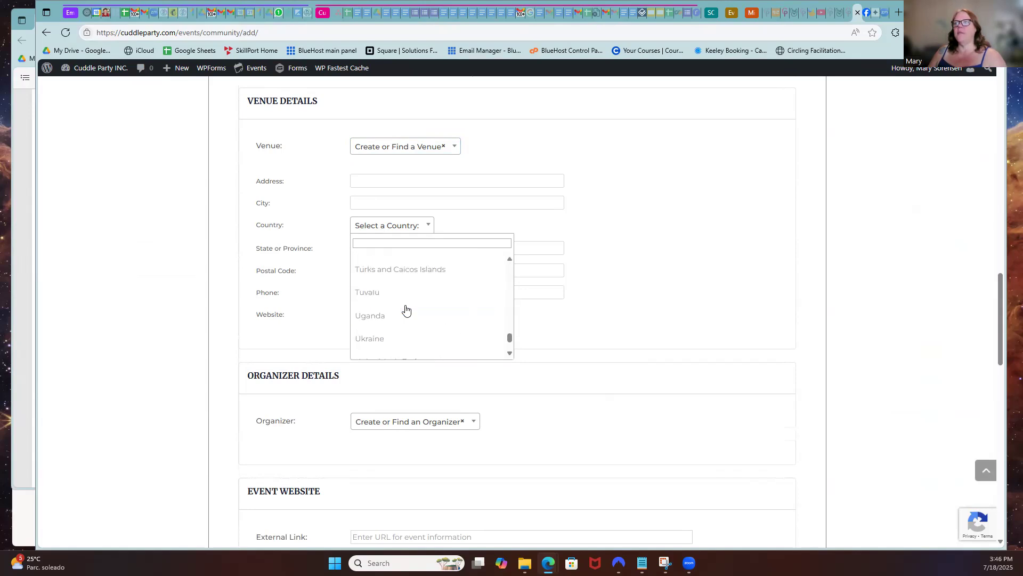
left_click(397, 323)
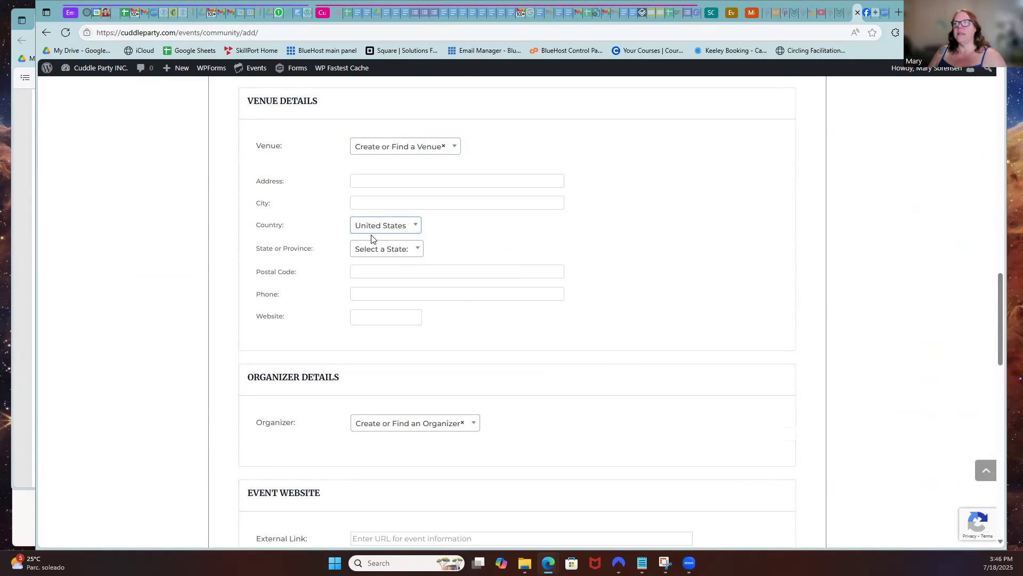
left_click(379, 250)
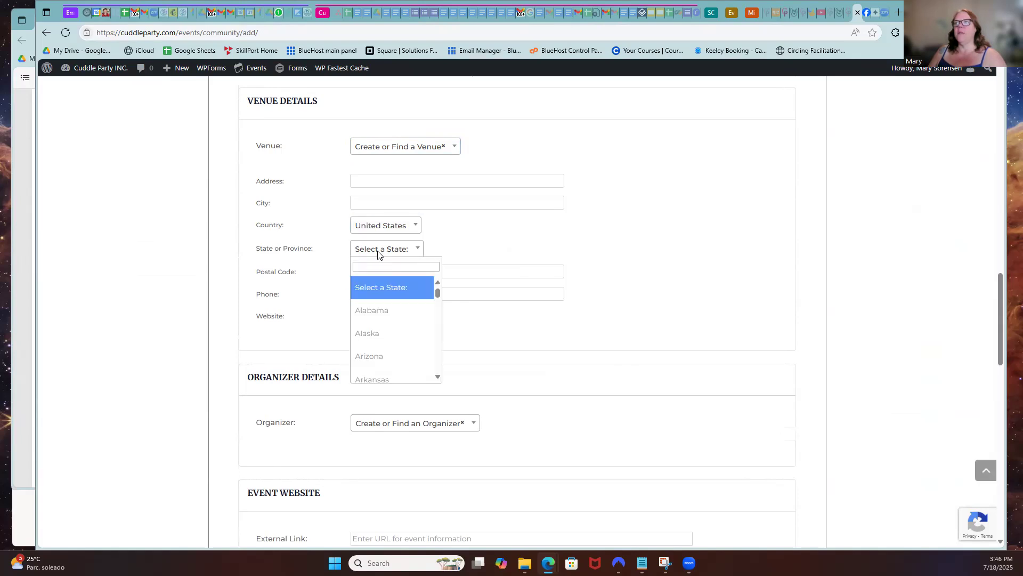
left_click(380, 334)
Move through the venue postal code, phone and website fields
left_click(358, 274)
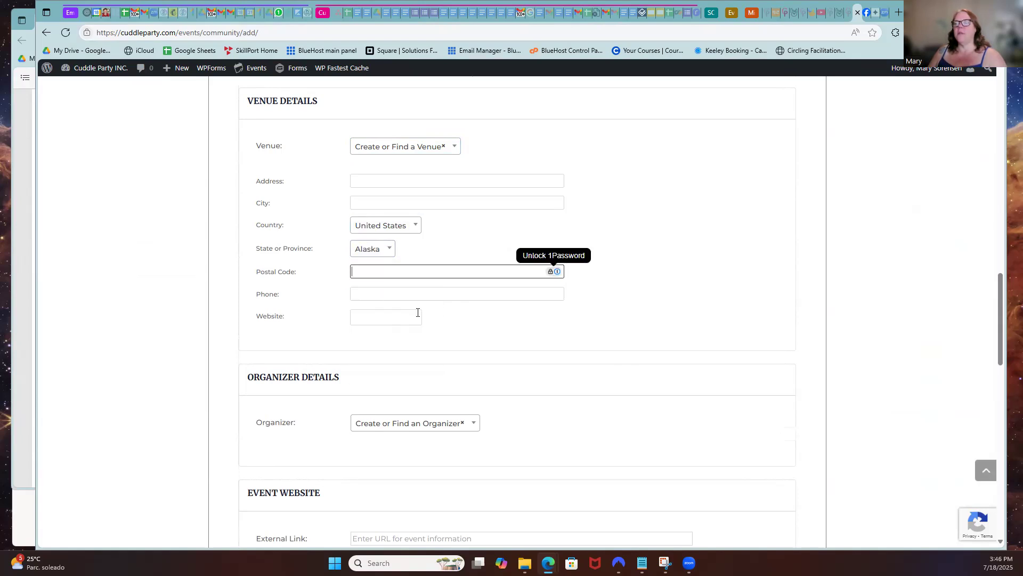
scroll(483, 336, "down", 3)
scroll(320, 167, "up", 2)
left_click(356, 204)
left_click(373, 231)
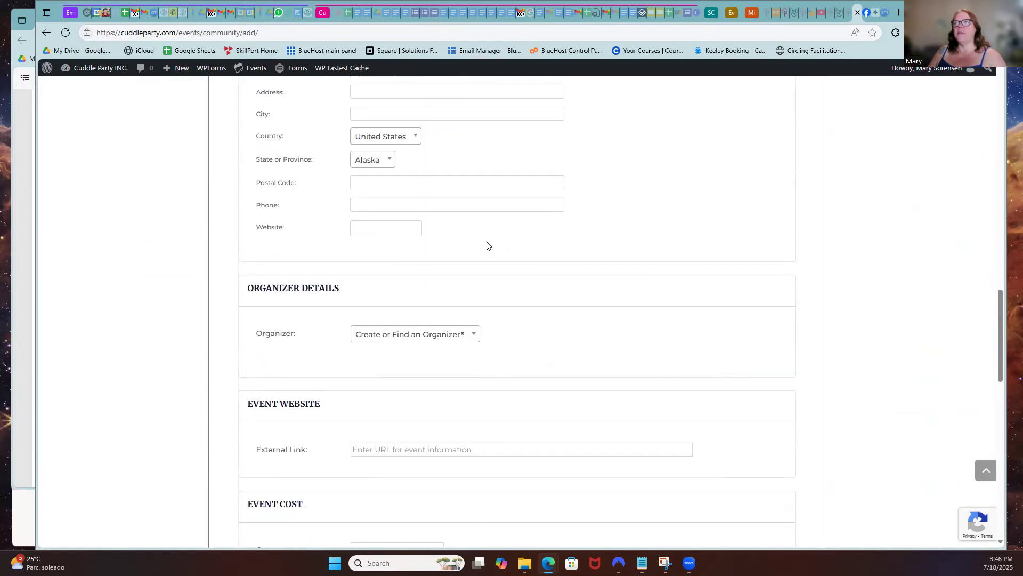
scroll(447, 235, "up", 2)
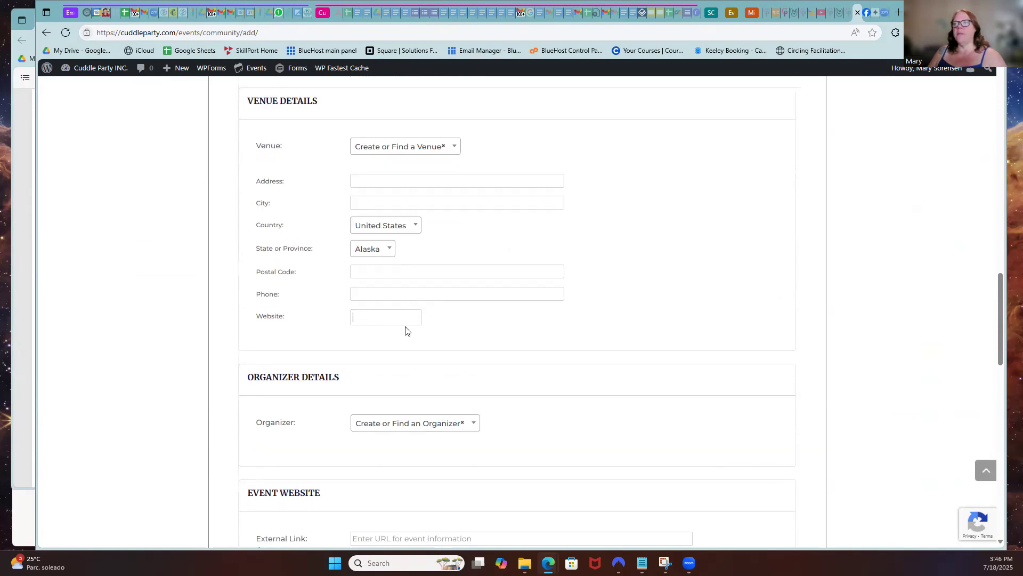
scroll(479, 317, "down", 2)
scroll(509, 314, "down", 2)
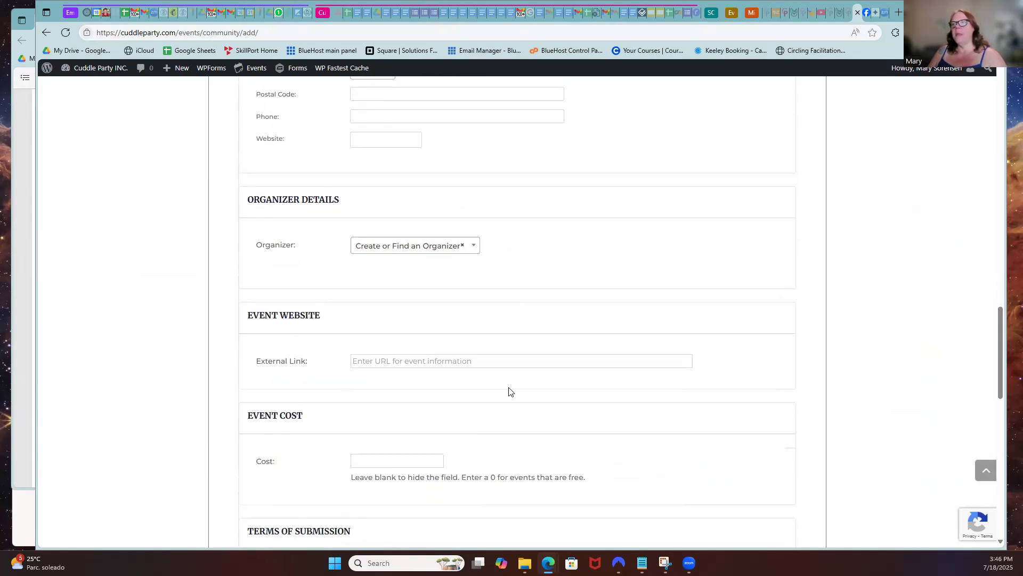
left_click(364, 361)
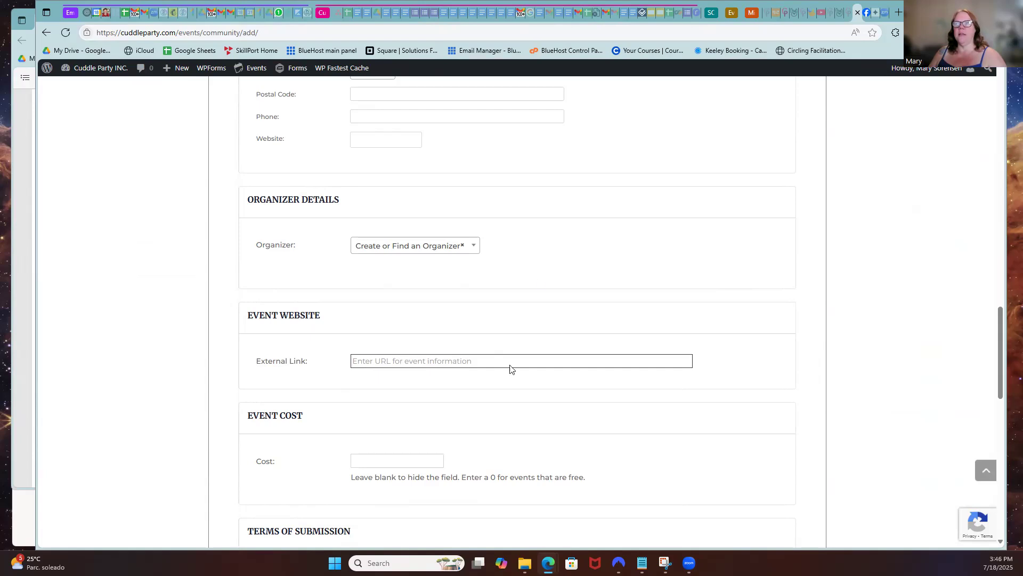
Select the facilitator's saved organizer profile under My Organizers as the event organizer
left_click(442, 249)
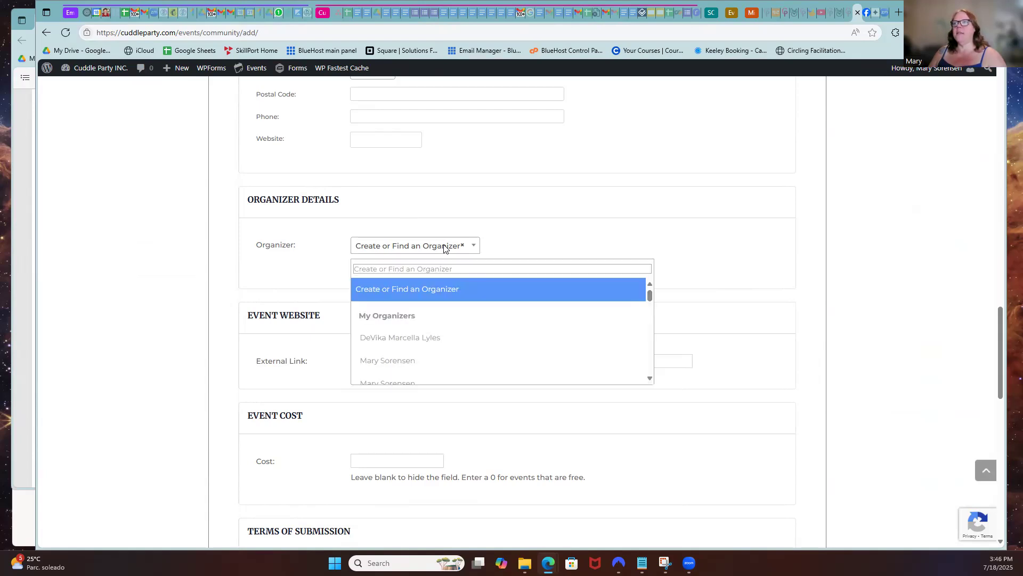
left_click(457, 362)
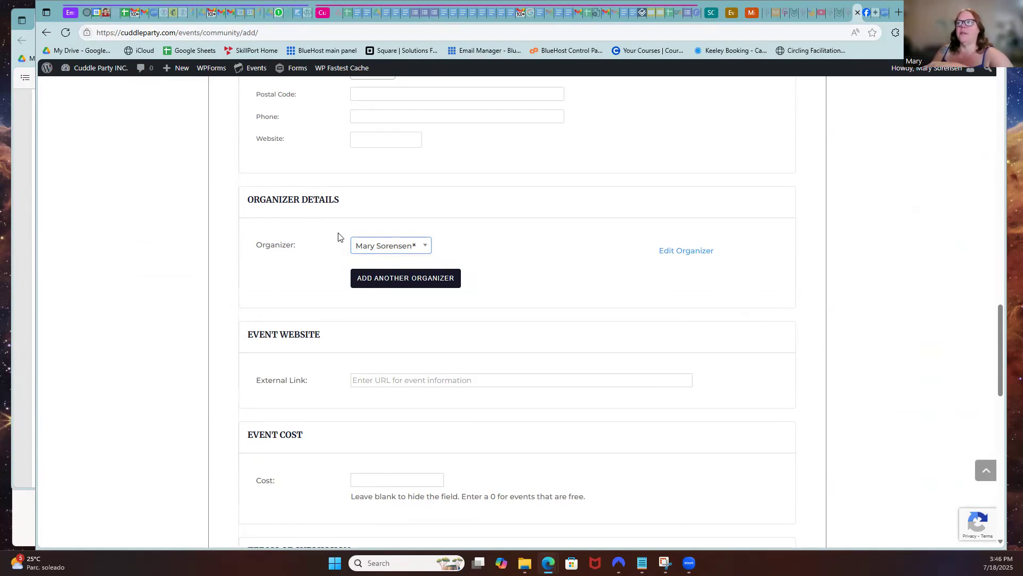
scroll(338, 236, "up", 3)
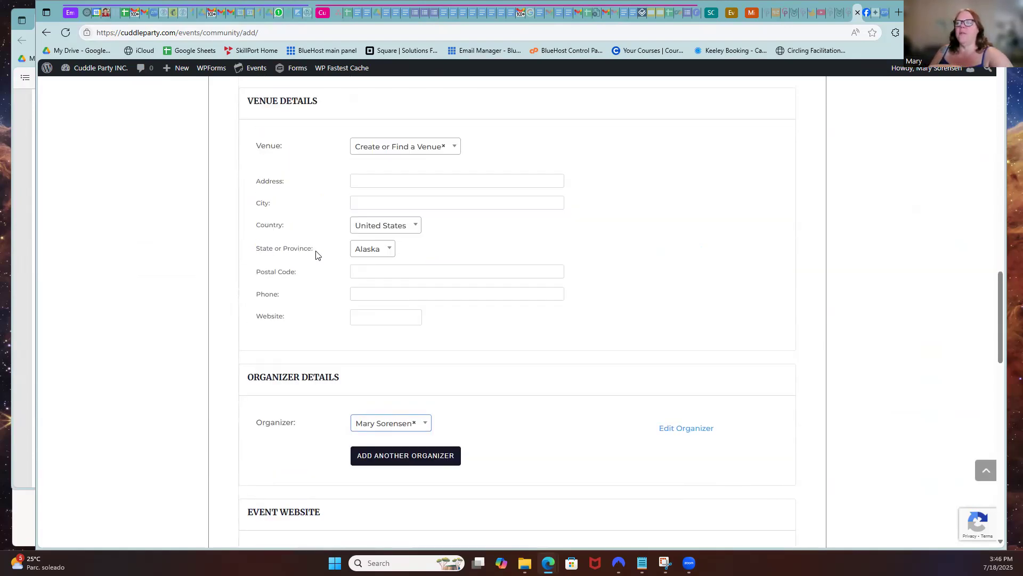
scroll(315, 255, "down", 2)
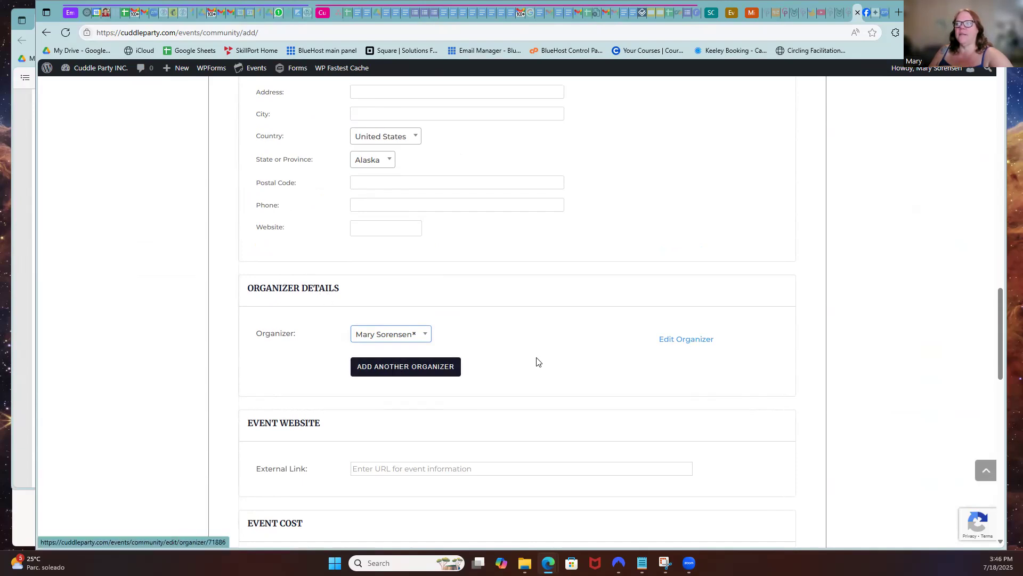
scroll(545, 379, "up", 3)
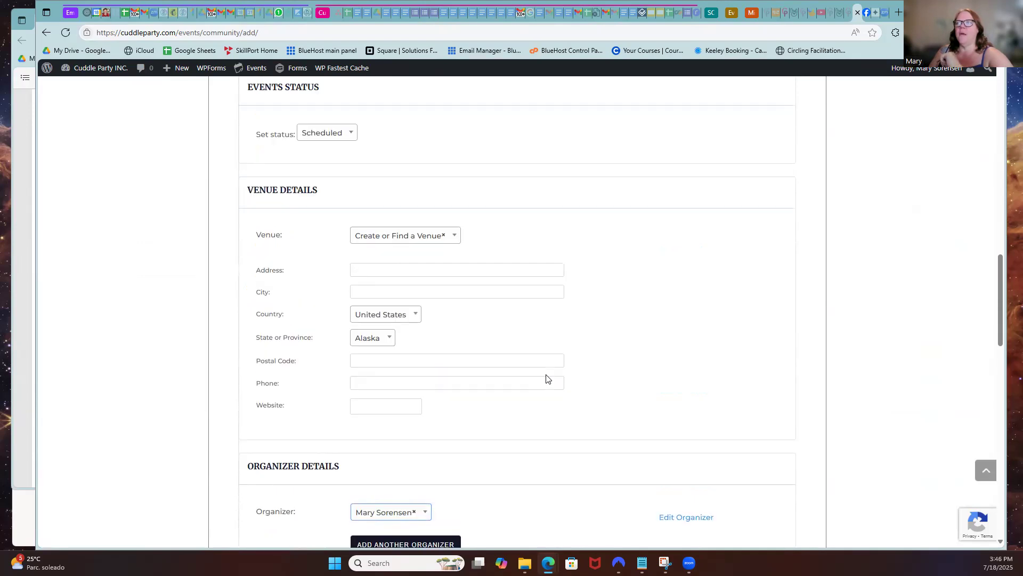
scroll(545, 379, "up", 6)
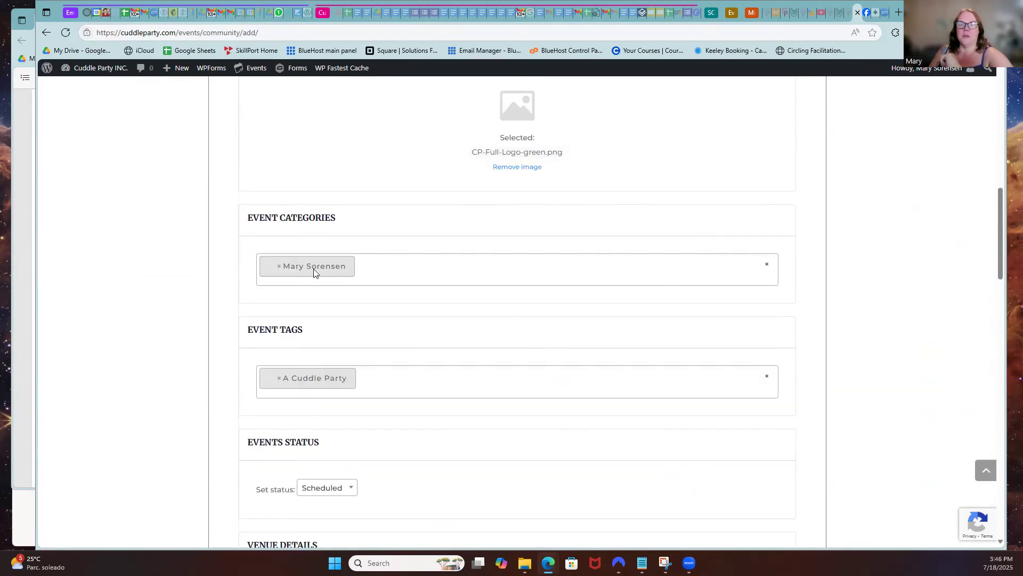
scroll(521, 357, "down", 9)
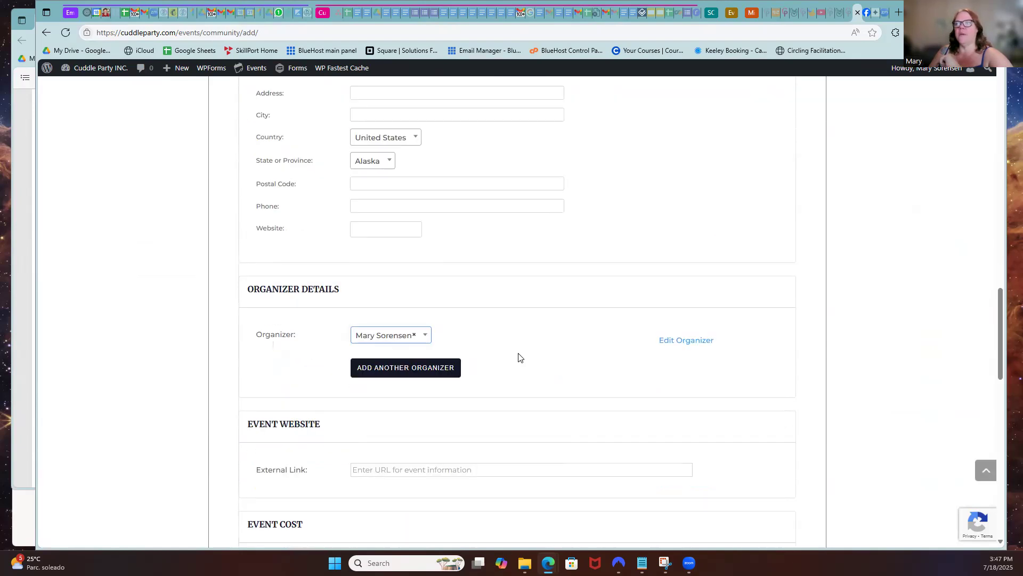
scroll(520, 357, "down", 3)
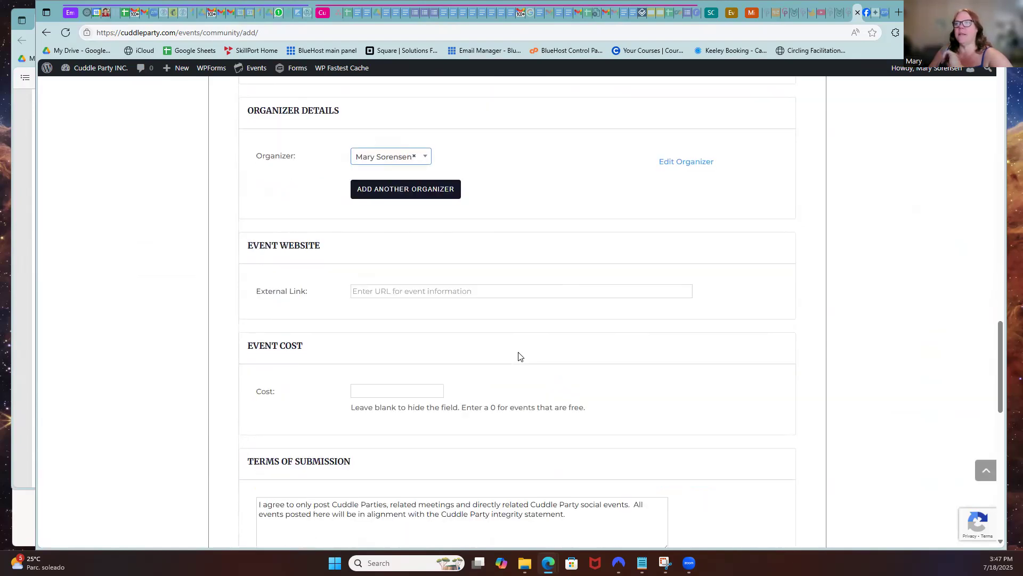
scroll(516, 357, "down", 2)
left_click(353, 203)
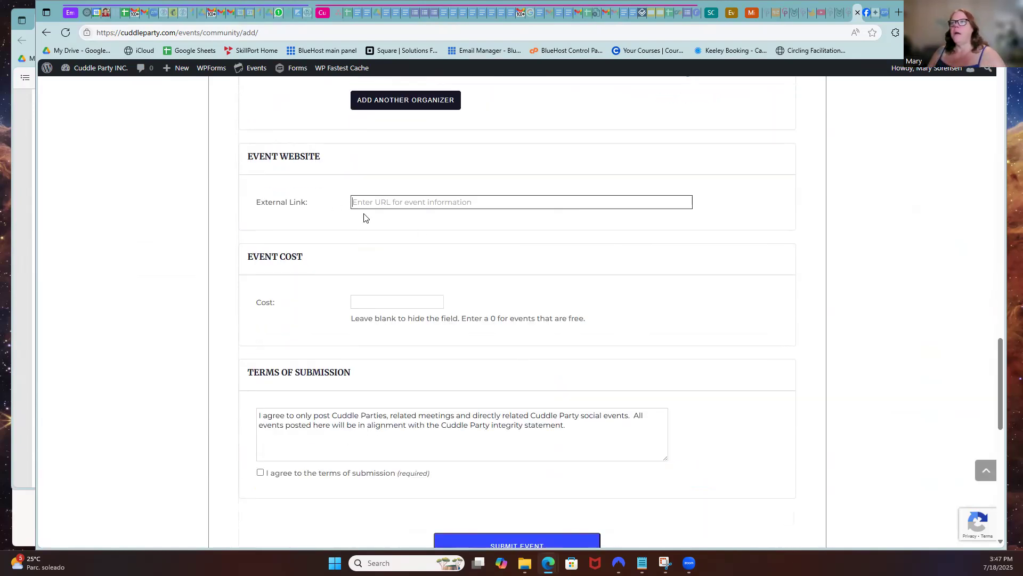
left_click(875, 13)
left_click(175, 32)
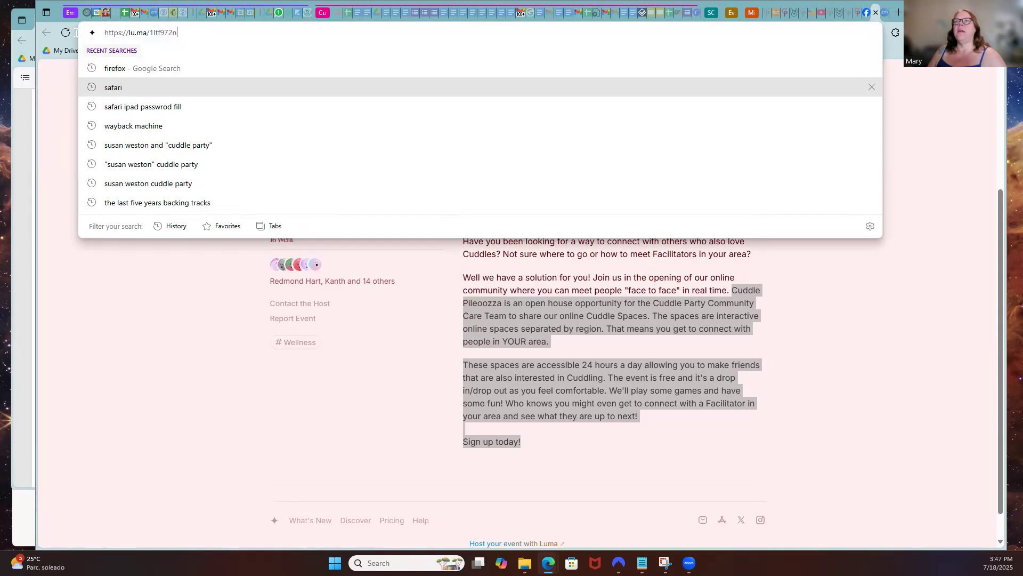
key("ctrl+a")
key("ctrl+c")
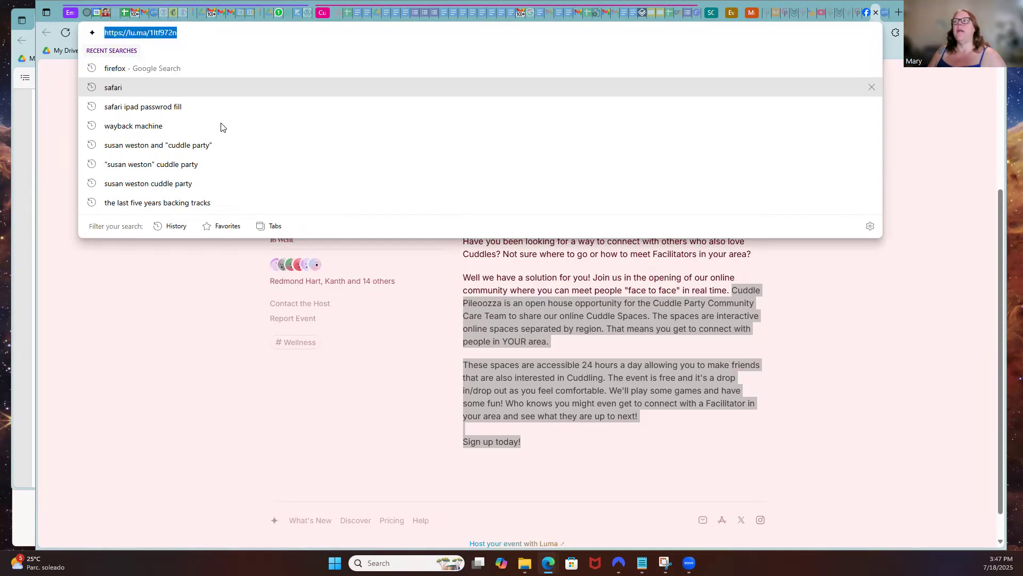
left_click(855, 14)
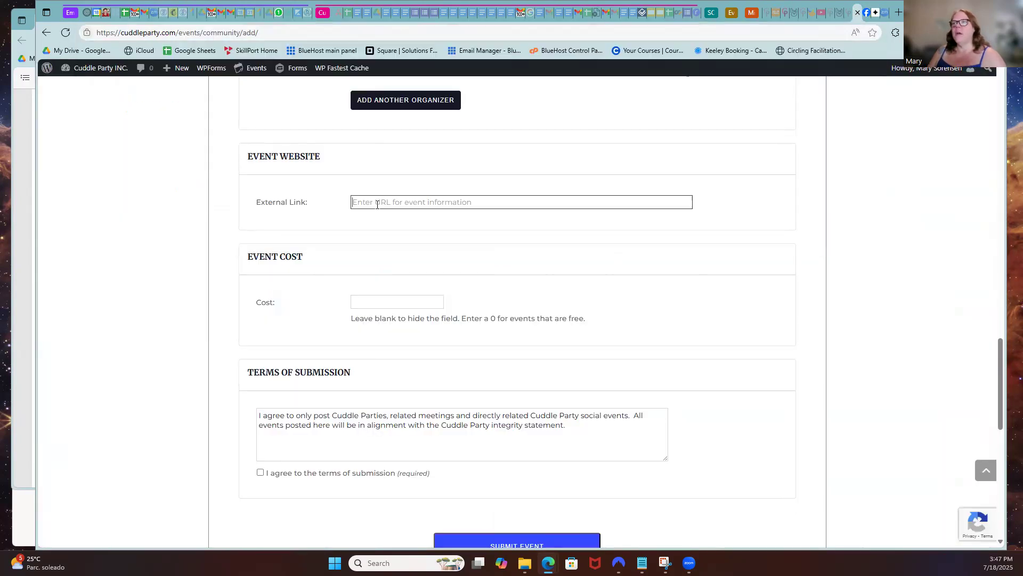
key("ctrl+v")
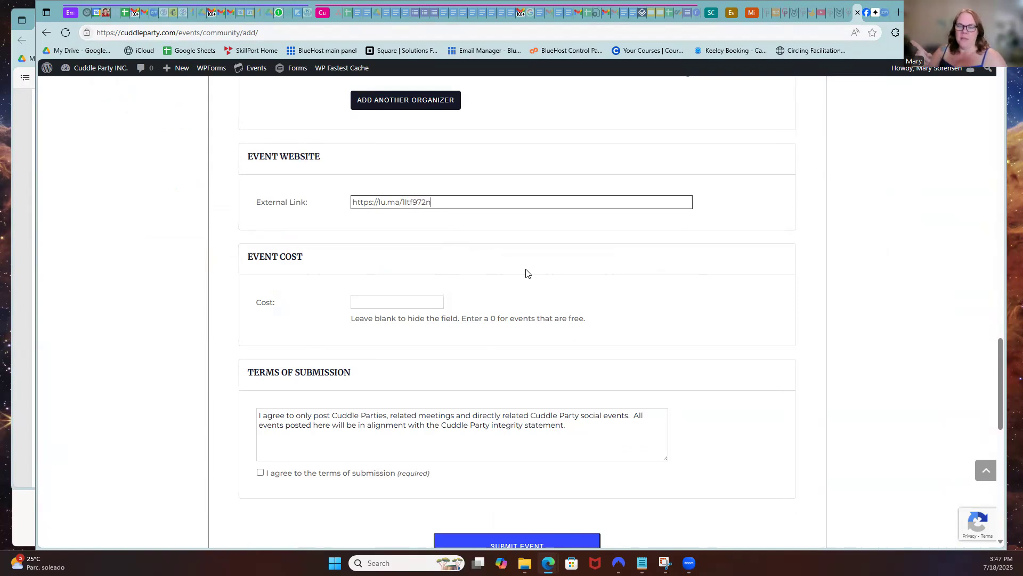
scroll(526, 274, "down", 2)
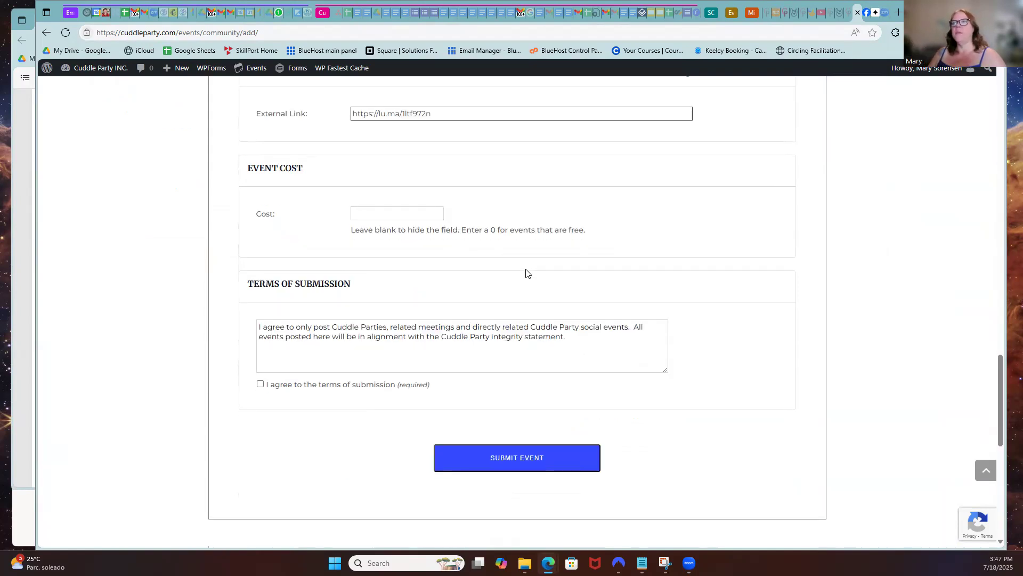
Enter 20 as the cost, agree to the submission terms and submit the event
left_click(367, 213)
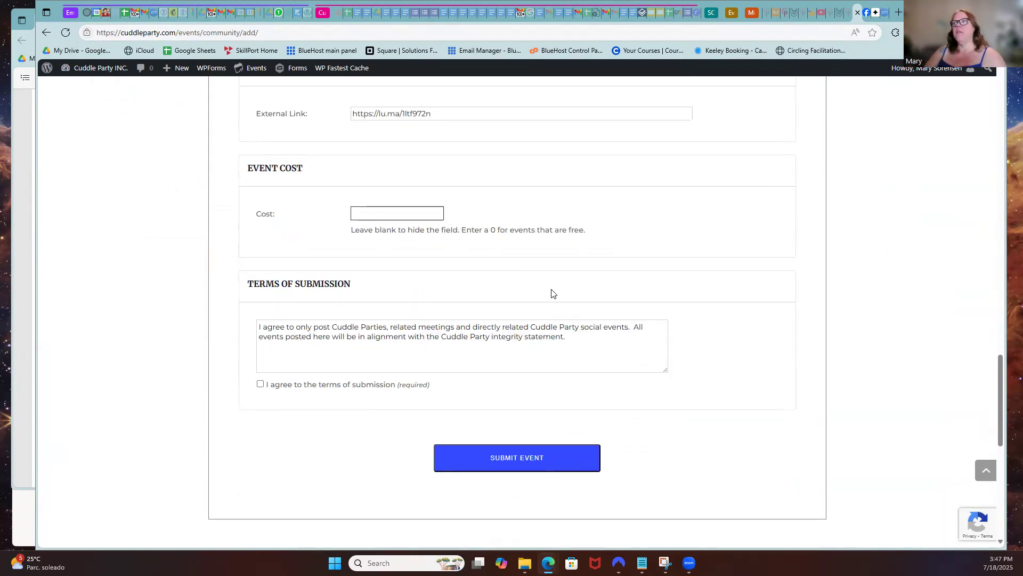
type("20")
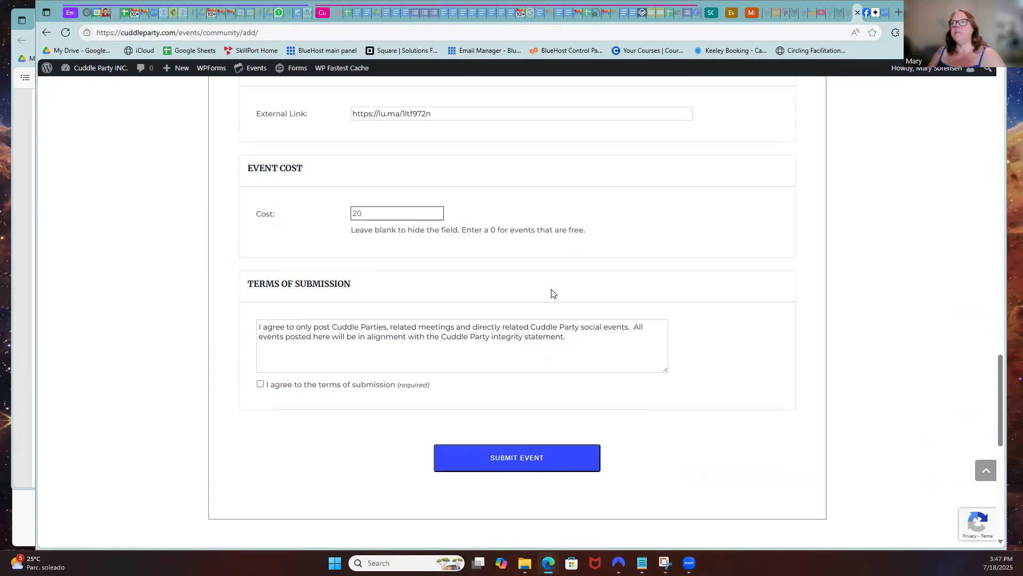
left_click(287, 356)
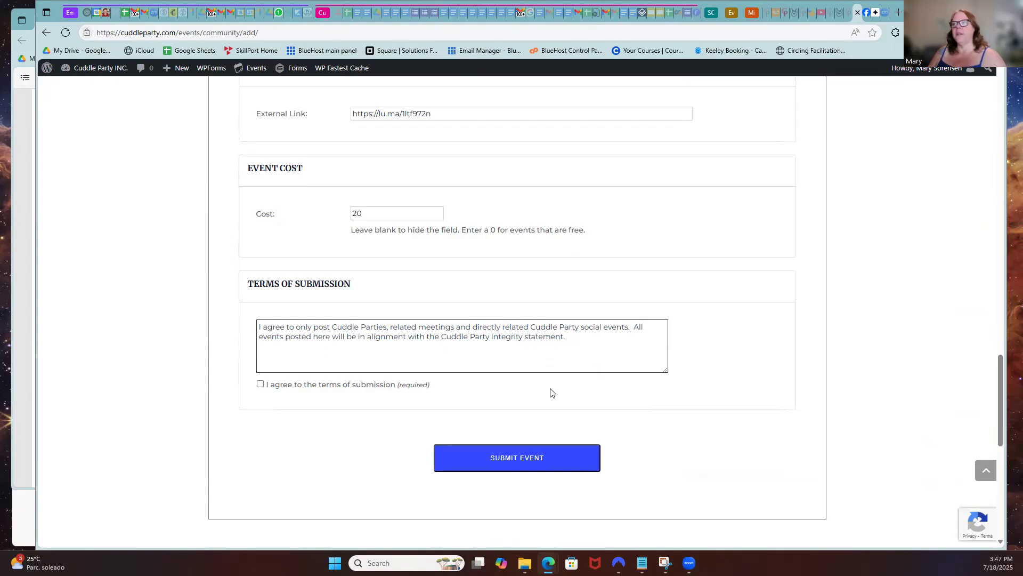
left_click(260, 383)
left_click(527, 469)
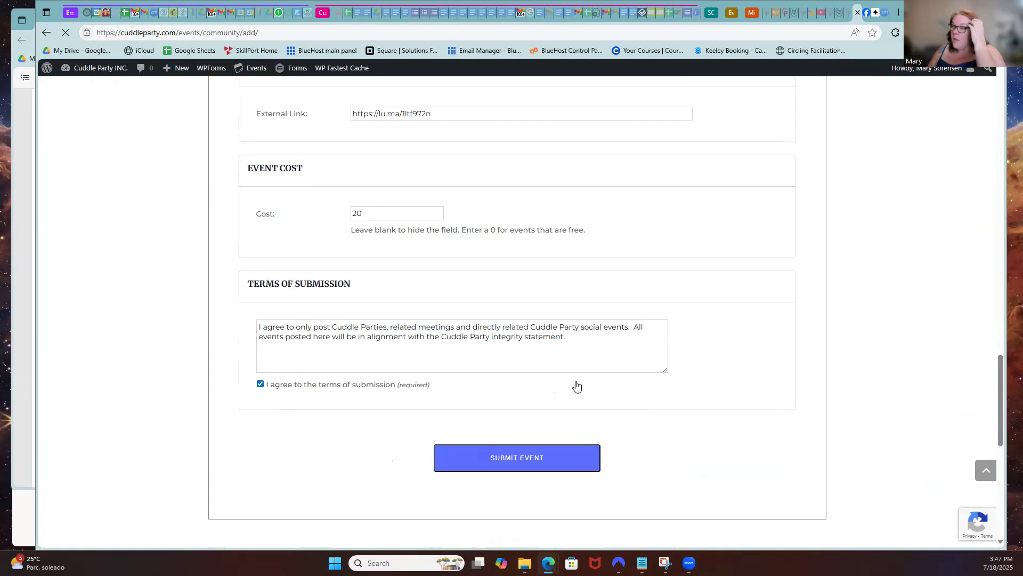
scroll(719, 382, "down", 5)
scroll(720, 383, "up", 11)
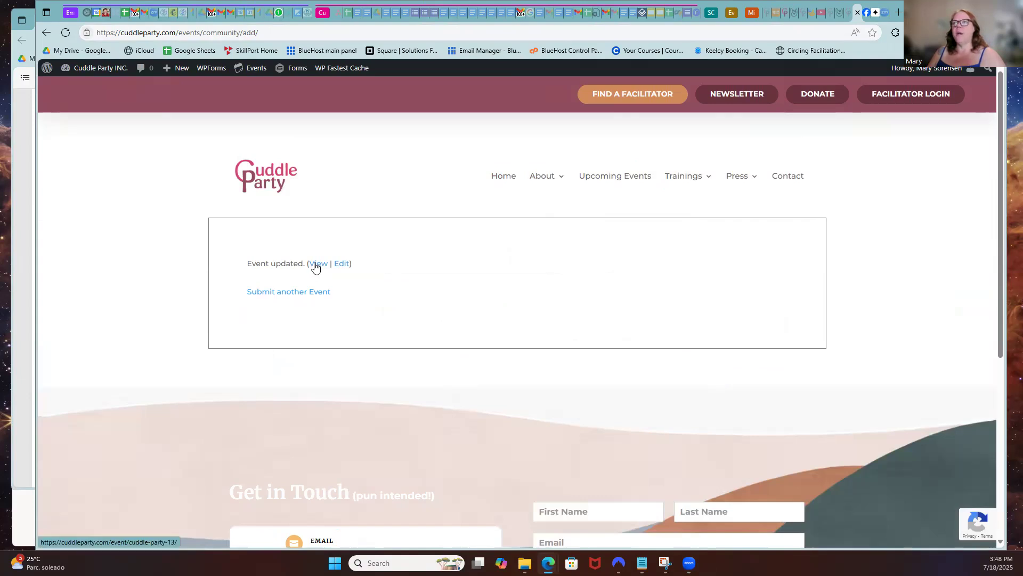
View the published Cuddle Party event: July 18, 8:00 am–5:00 pm CDT, $20
left_click(317, 265)
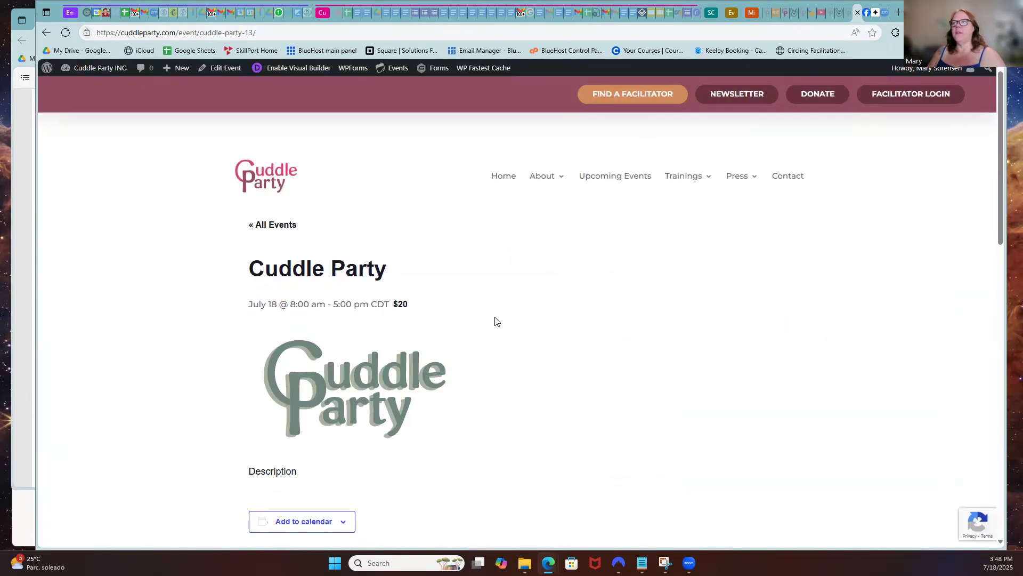
scroll(490, 317, "down", 3)
scroll(500, 320, "down", 2)
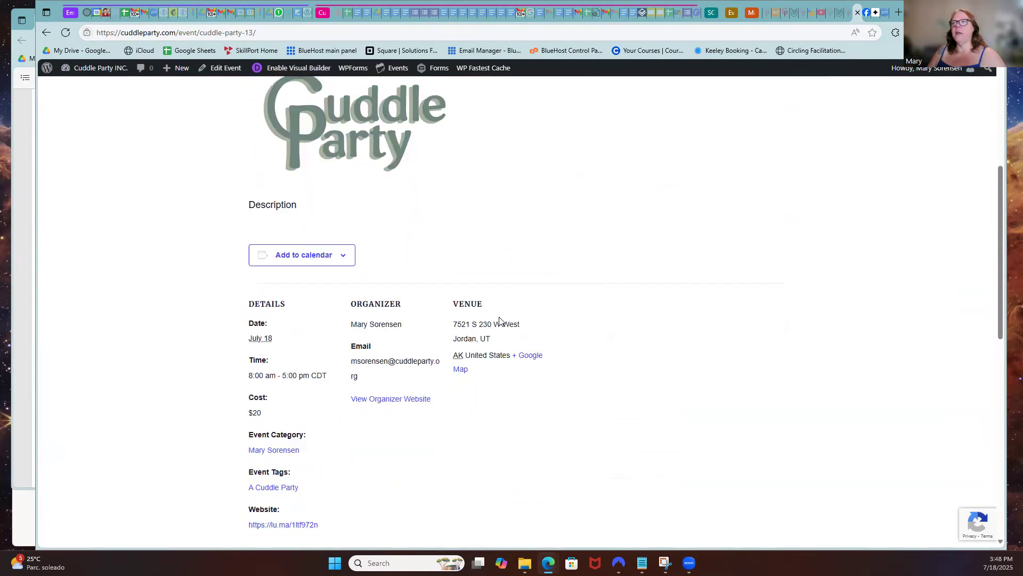
left_click(315, 265)
scroll(419, 257, "down", 4)
scroll(419, 257, "up", 1)
scroll(419, 266, "up", 2)
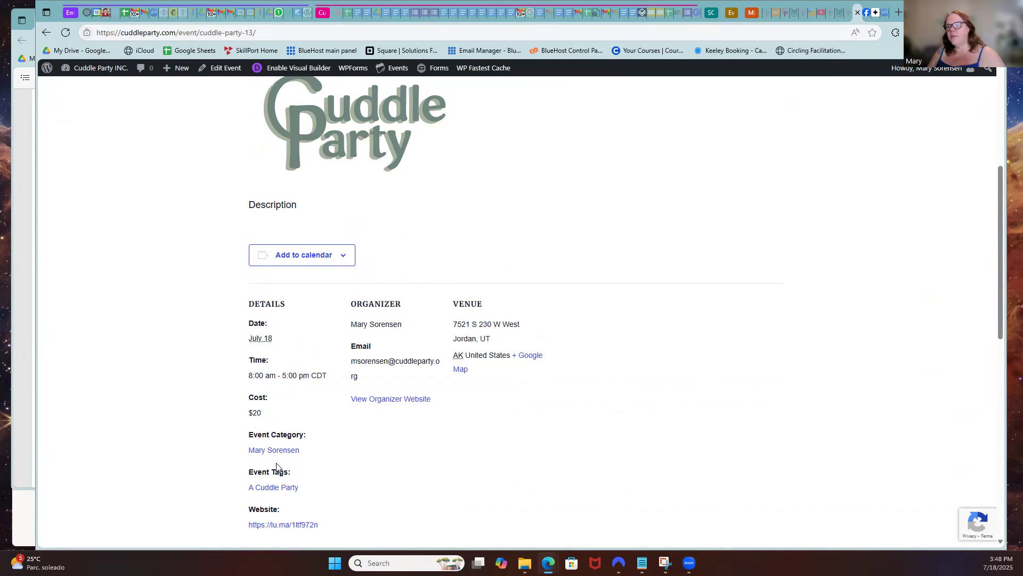
scroll(279, 475, "down", 2)
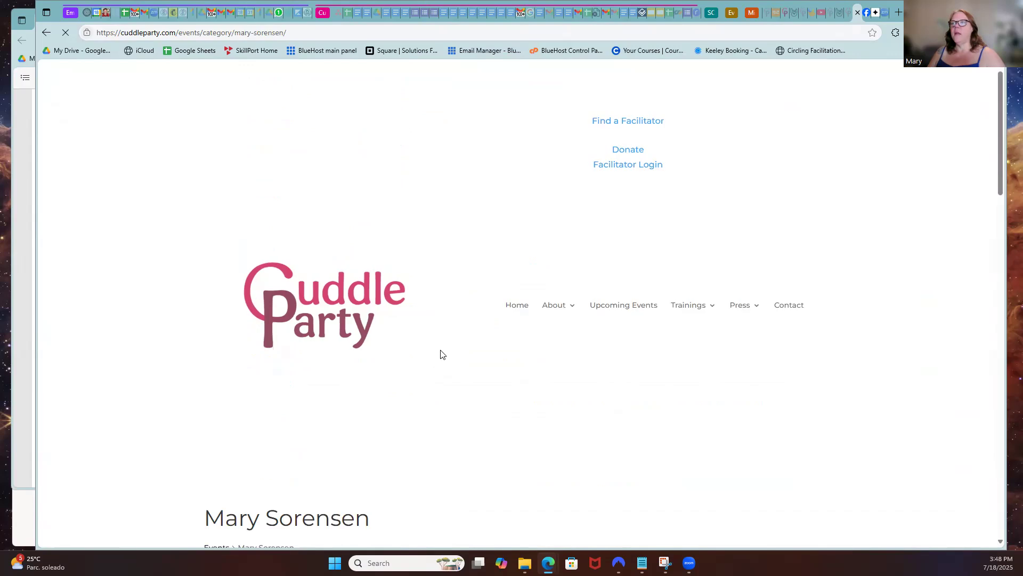
Go back to the event page, then reopen the facilitator admin welcome page via FACILITATOR LOGIN
scroll(454, 340, "down", 10)
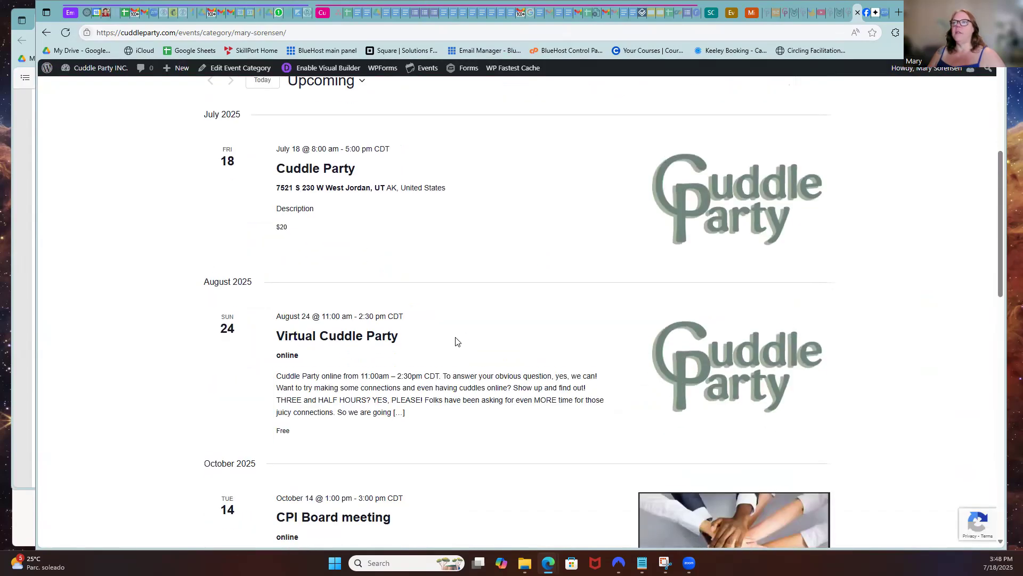
scroll(455, 343, "up", 10)
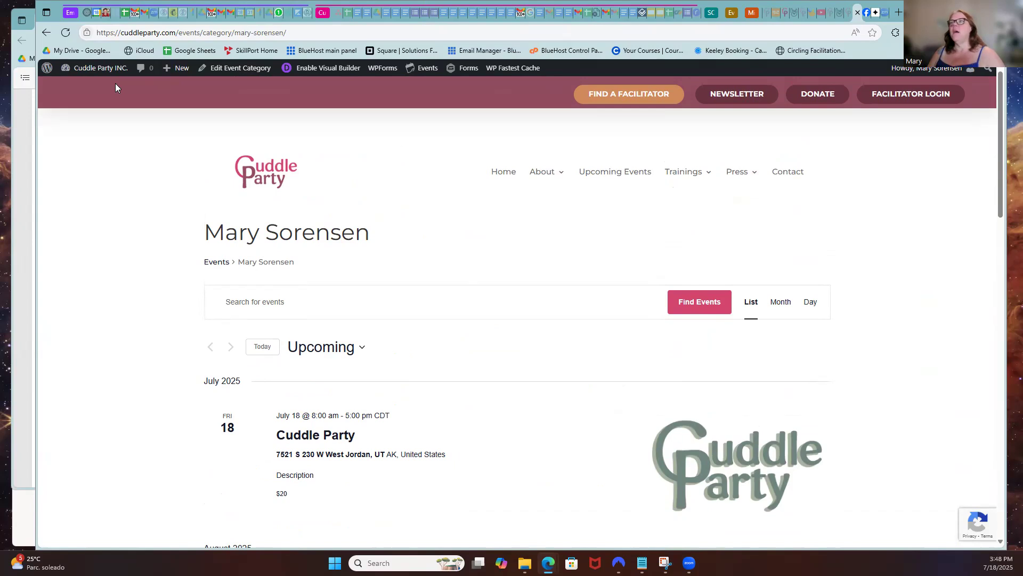
left_click(45, 33)
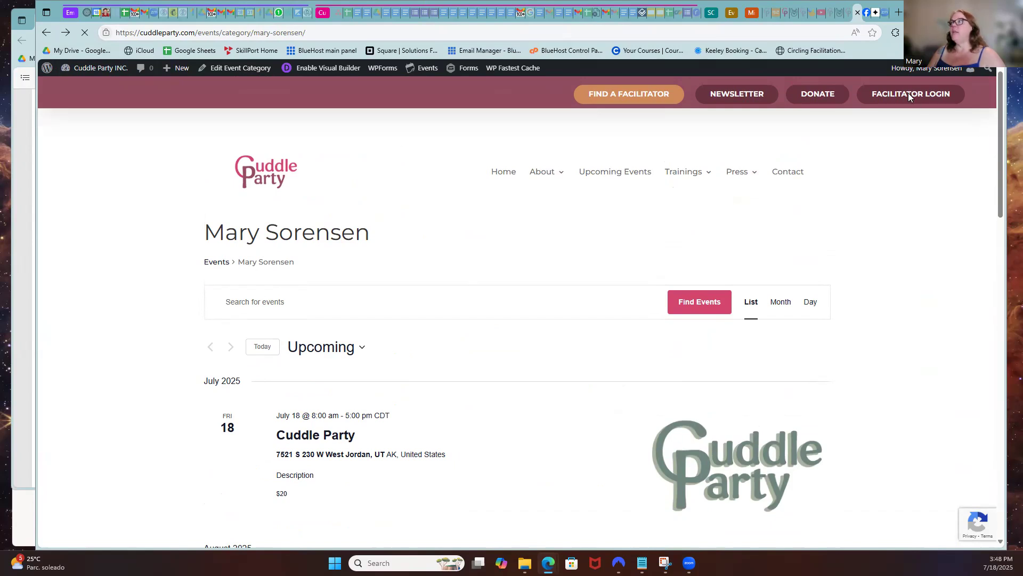
scroll(897, 182, "up", 5)
scroll(897, 184, "up", 1)
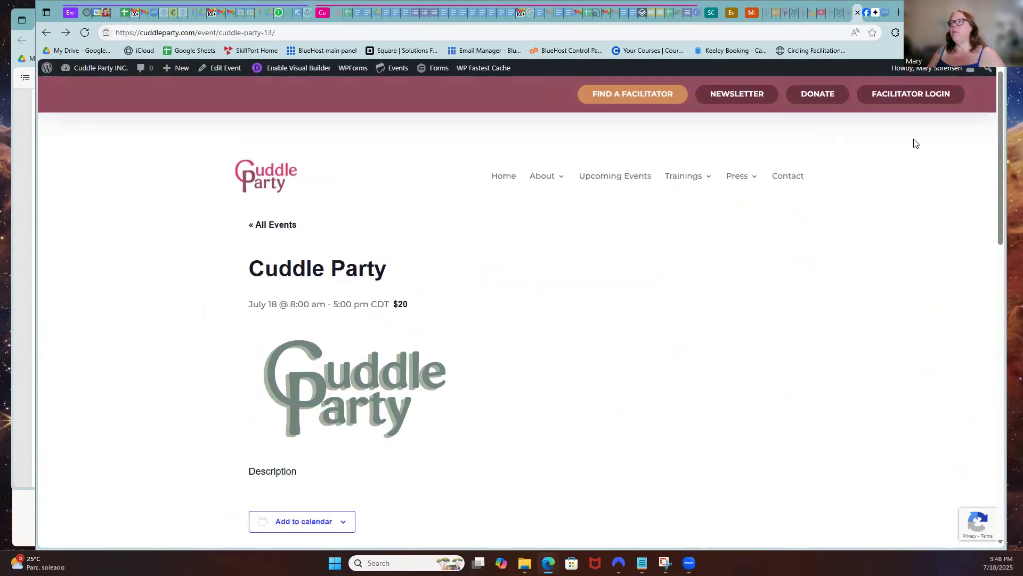
left_click(899, 98)
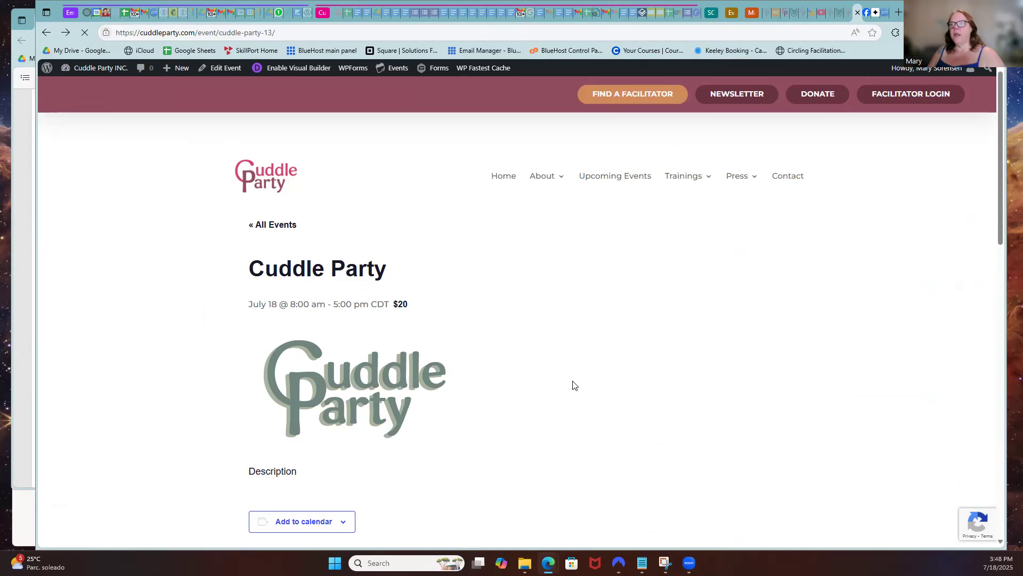
scroll(413, 426, "down", 2)
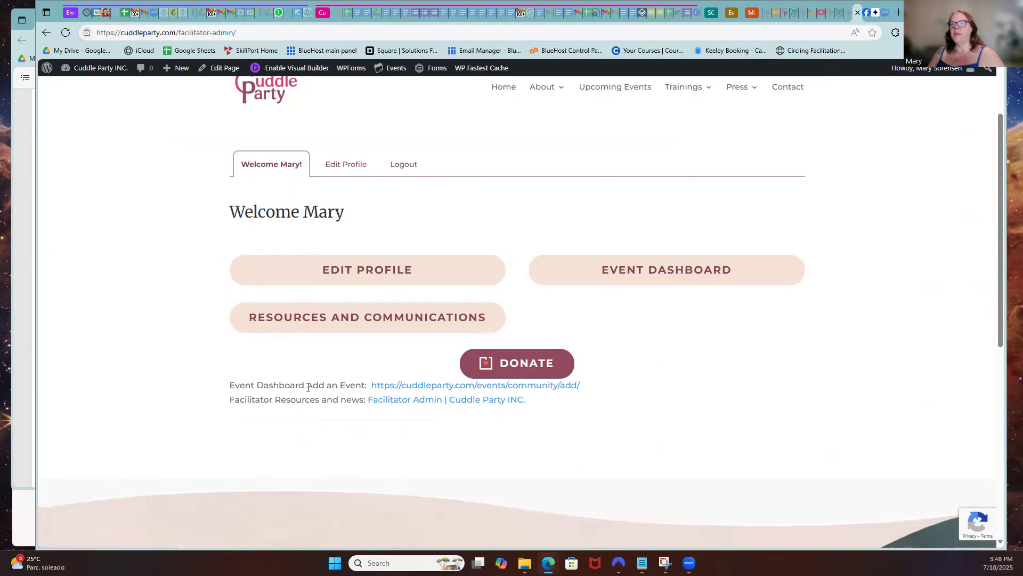
Go from the Add New Event form to the My Events list of submitted events
left_click(414, 387)
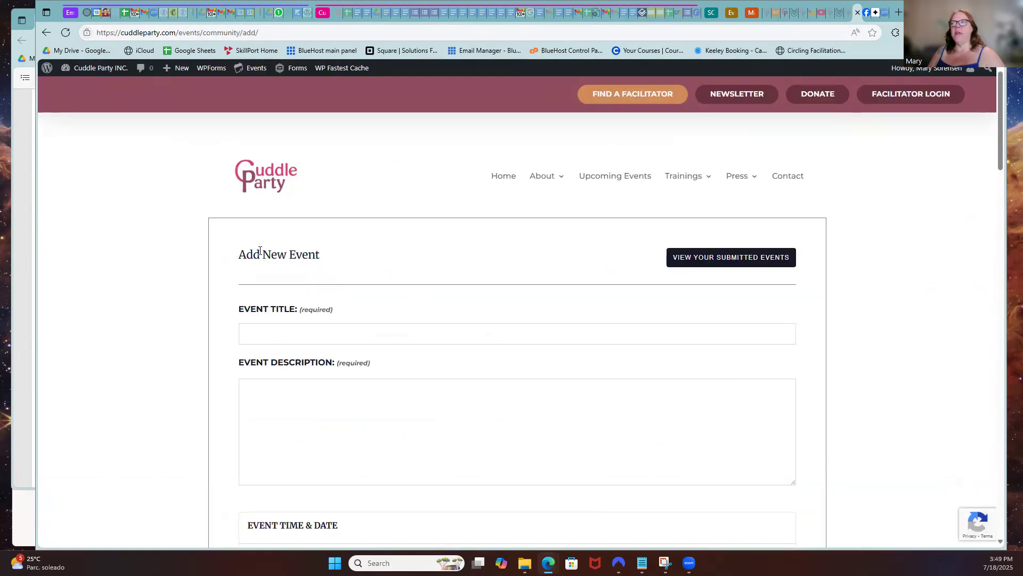
left_click(743, 262)
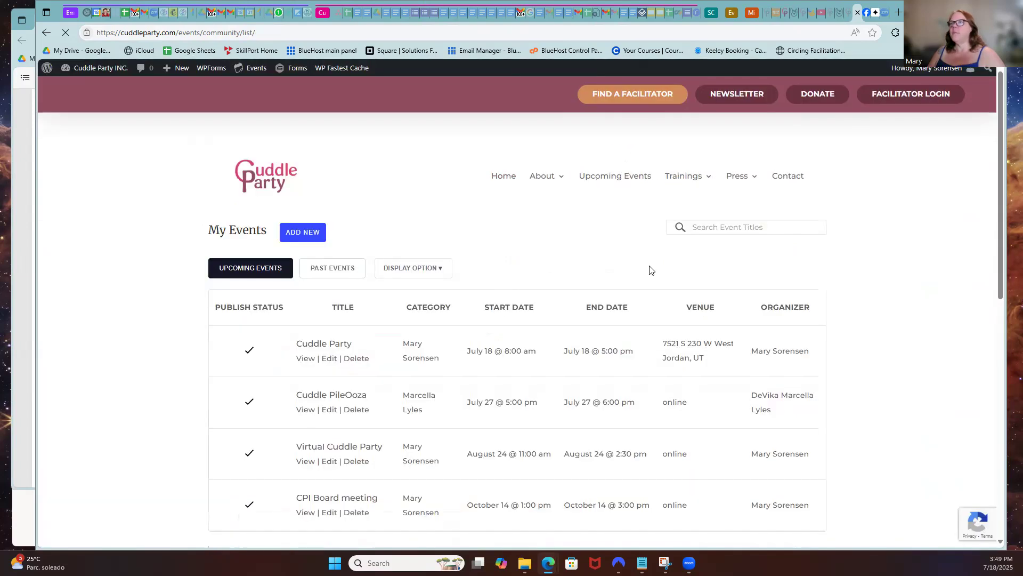
scroll(602, 270, "down", 3)
scroll(602, 271, "up", 2)
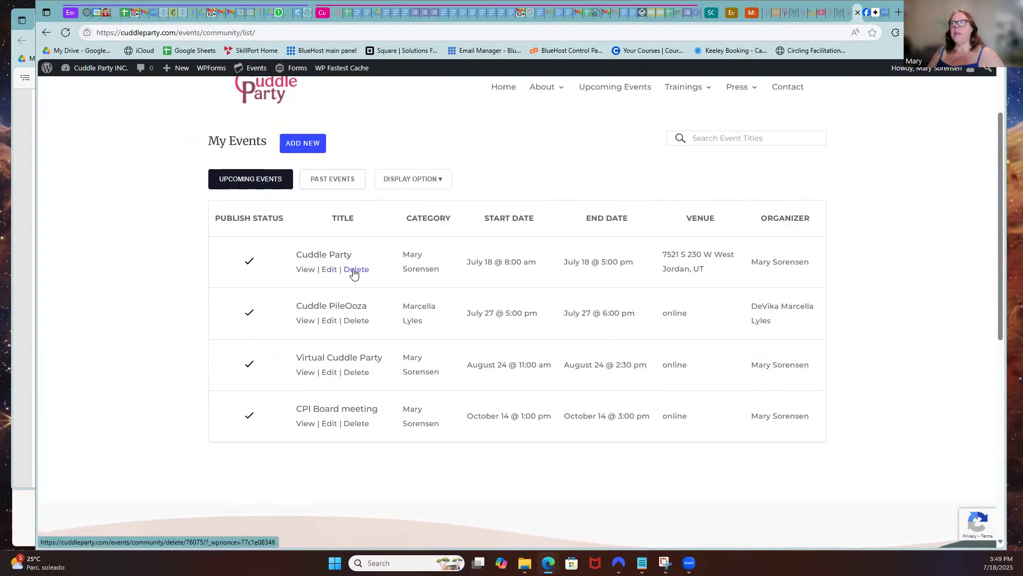
Look through the Cuddle Party event's edit form without saving, then return to My Events
left_click(327, 270)
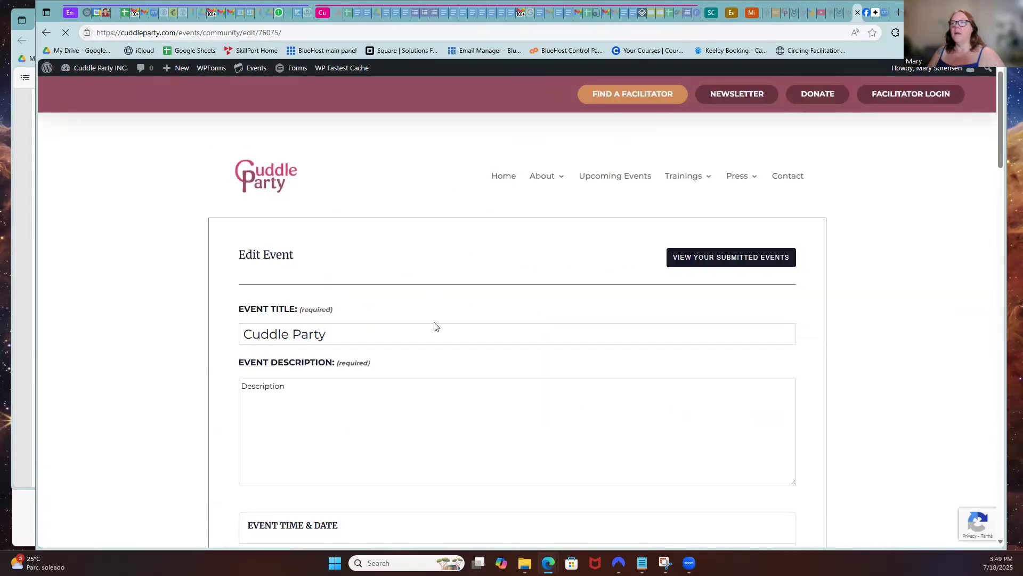
scroll(433, 322, "down", 3)
scroll(429, 271, "down", 10)
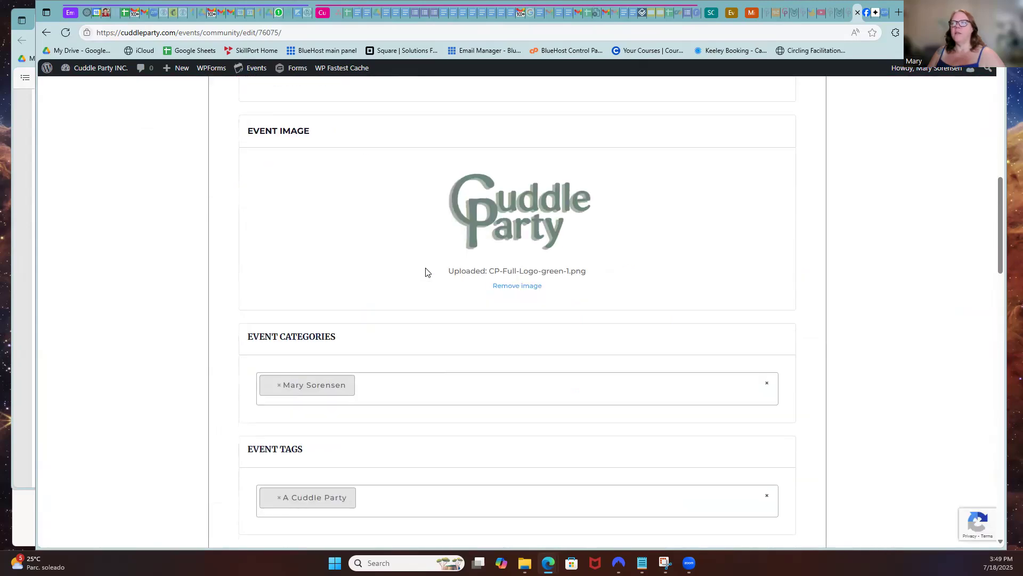
scroll(430, 276, "down", 15)
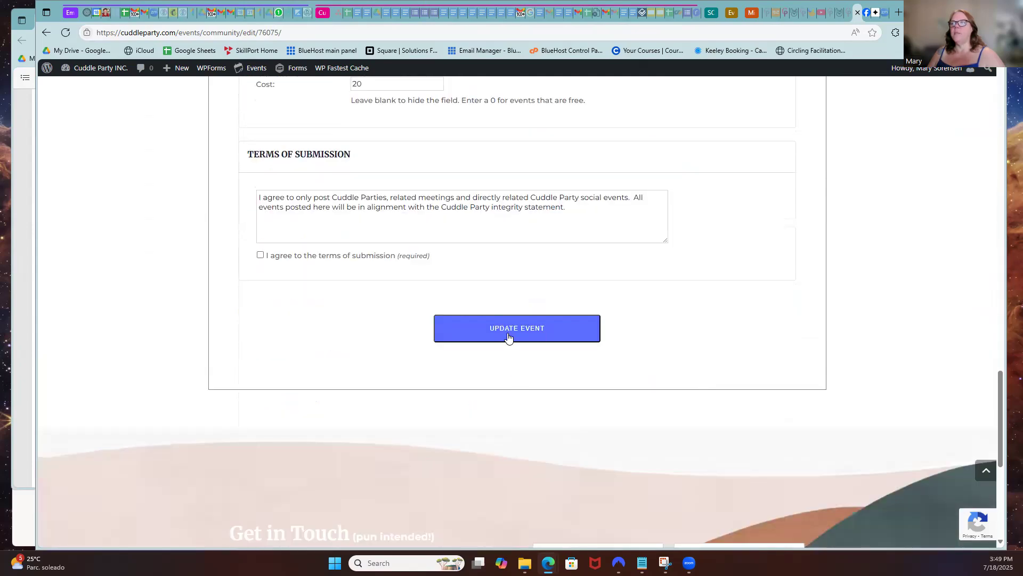
scroll(666, 289, "up", 2)
scroll(660, 290, "up", 20)
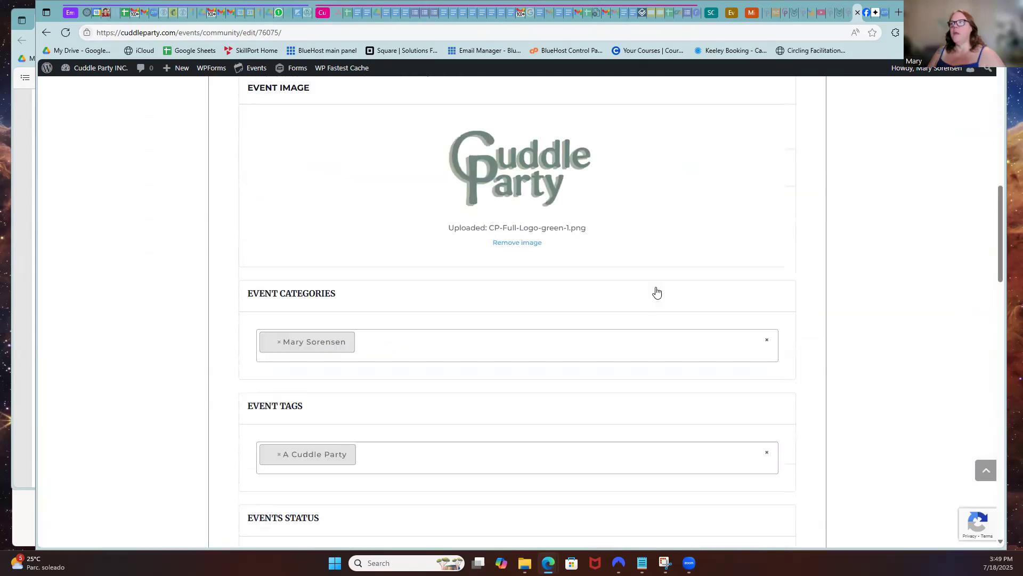
left_click(744, 259)
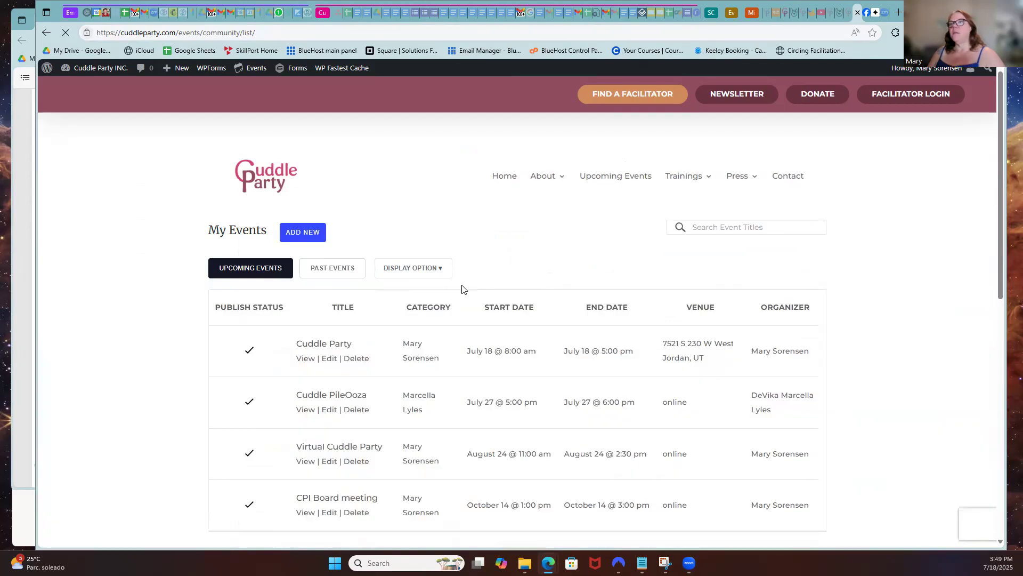
Trash the July 18 Cuddle Party event, confirming the deletion and the Trashed Event alert
scroll(437, 267, "down", 2)
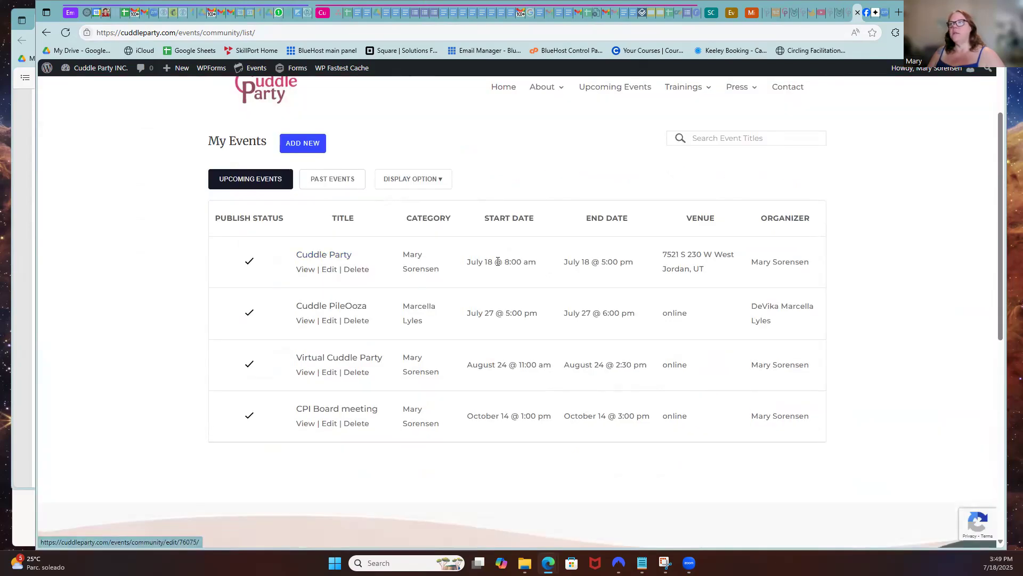
left_click(357, 269)
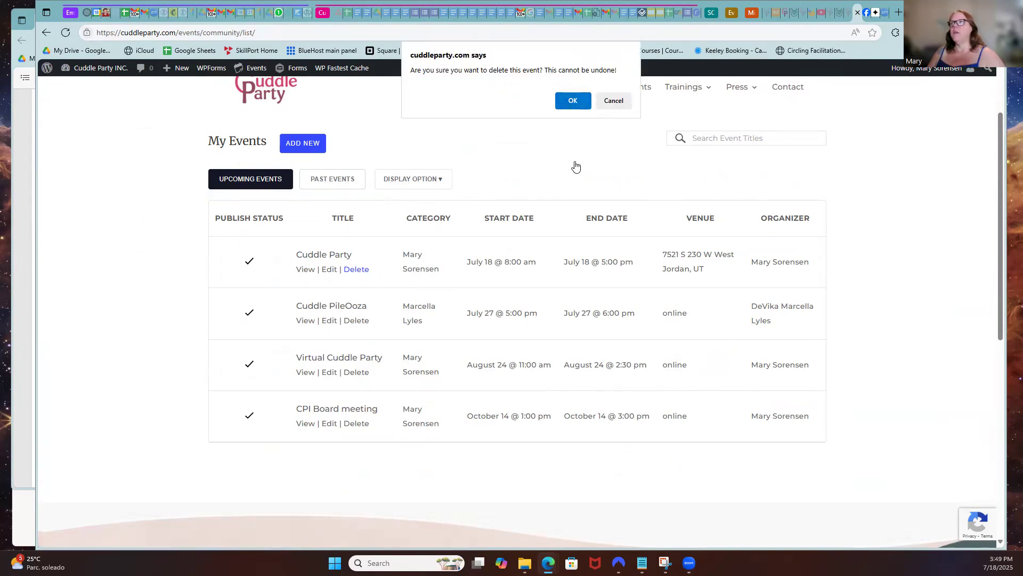
left_click(573, 101)
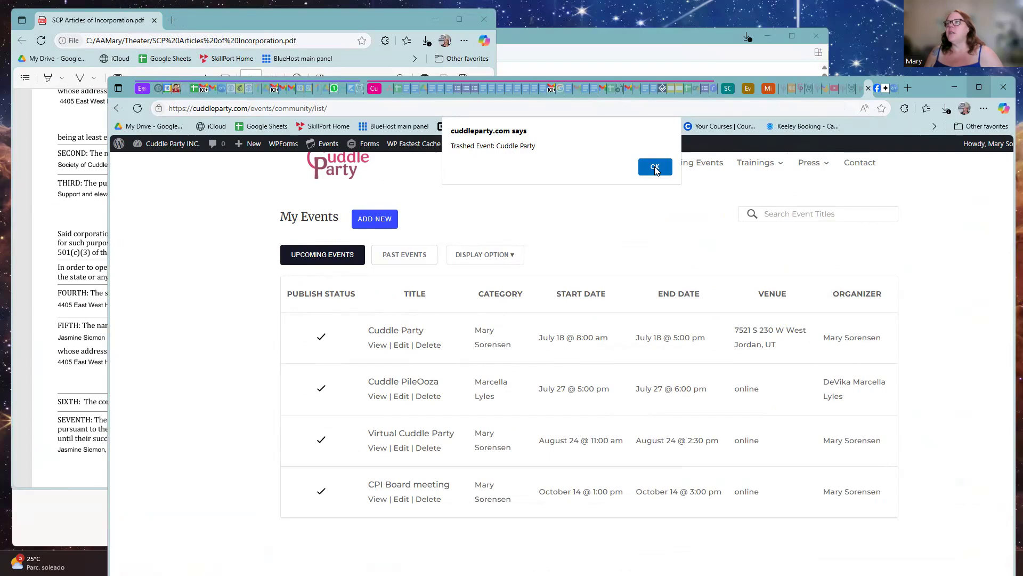
left_click(655, 168)
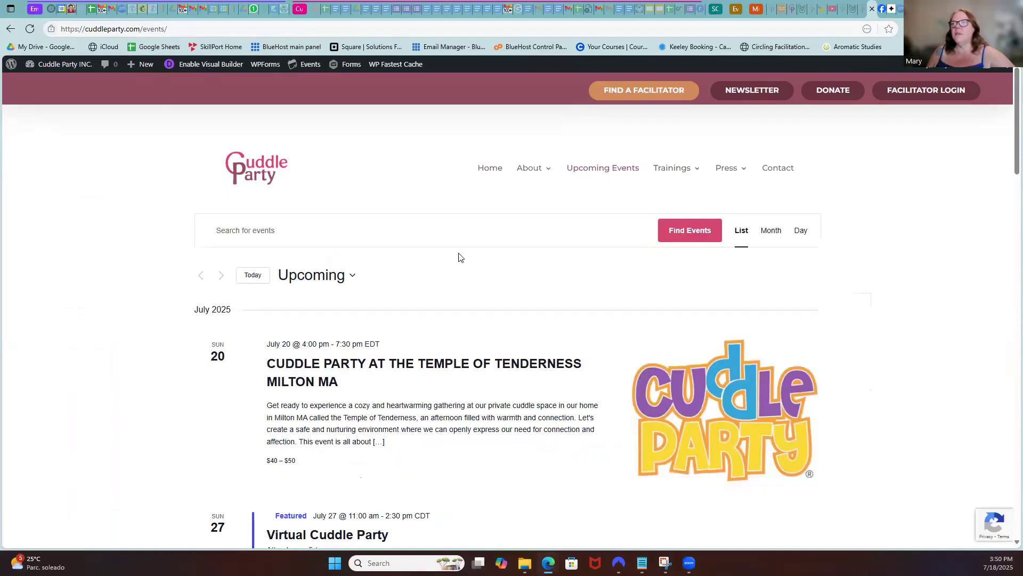
scroll(459, 257, "down", 2)
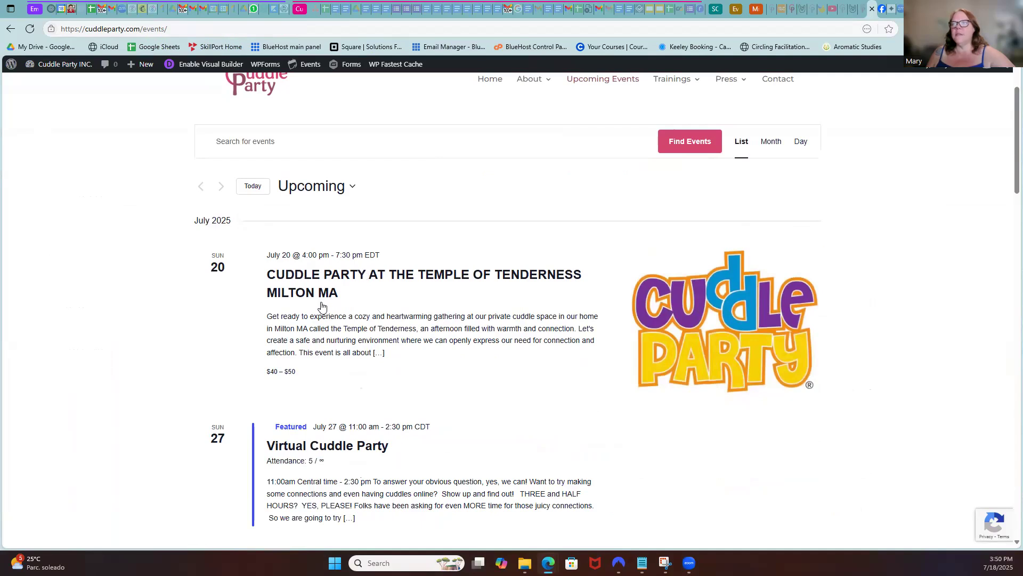
scroll(322, 306, "down", 4)
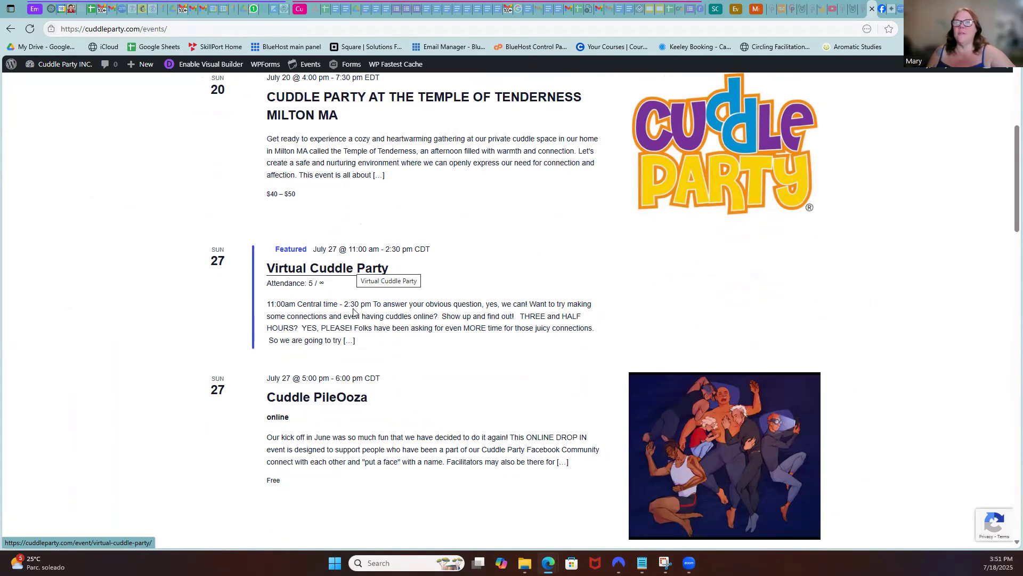
scroll(344, 308, "down", 2)
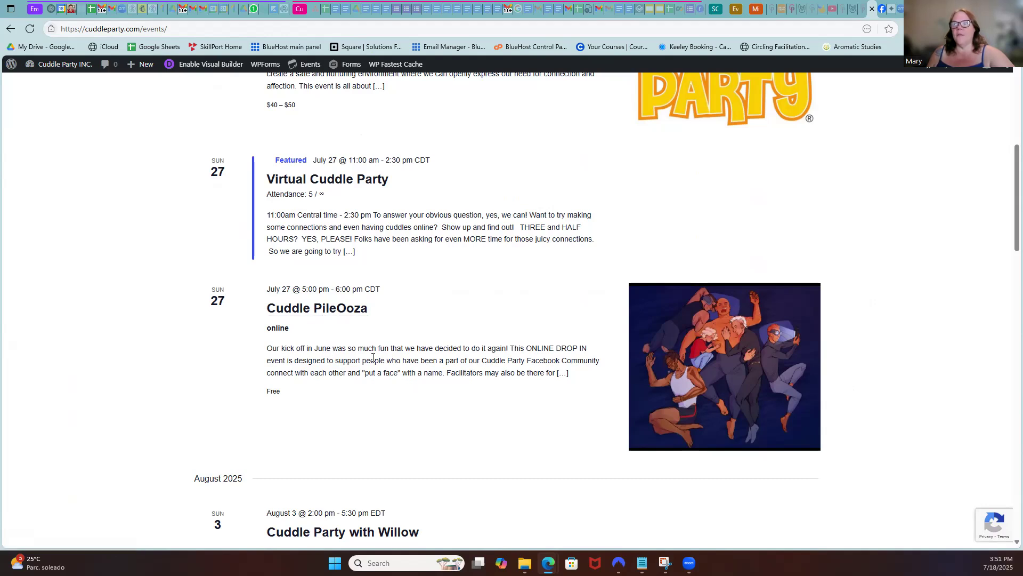
left_click(336, 318)
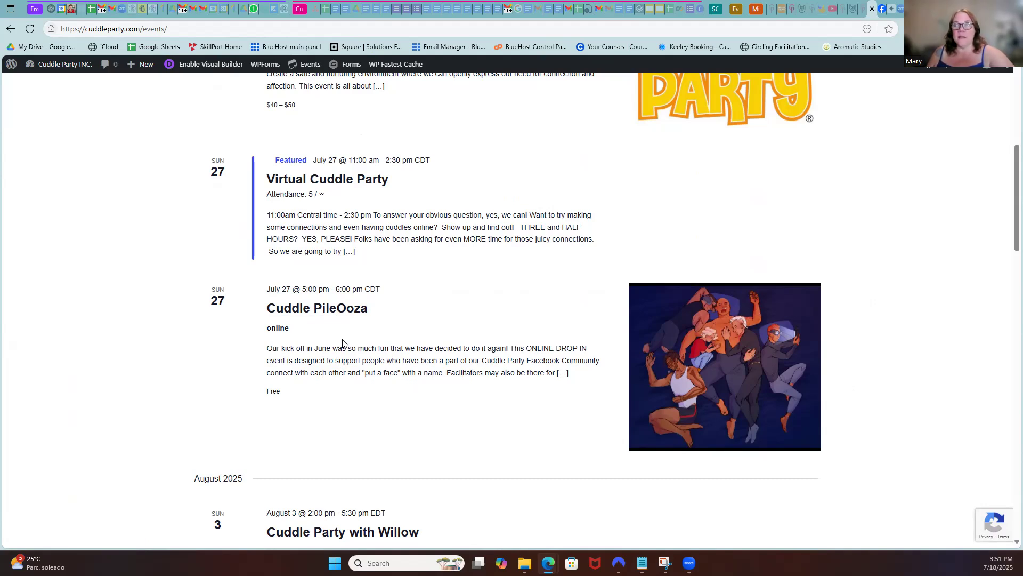
scroll(343, 344, "down", 2)
scroll(343, 335, "up", 2)
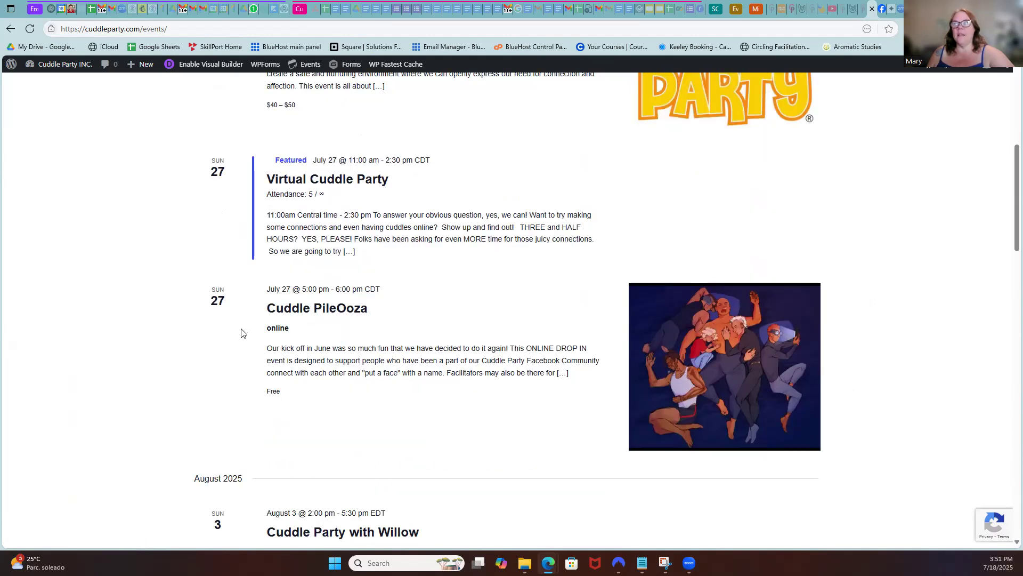
scroll(434, 349, "down", 6)
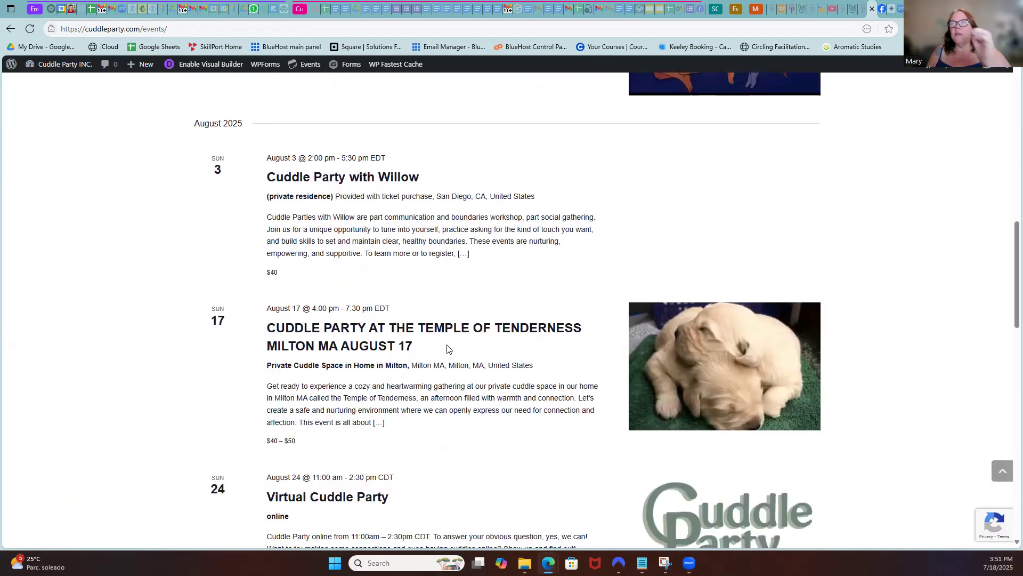
scroll(454, 395, "down", 1)
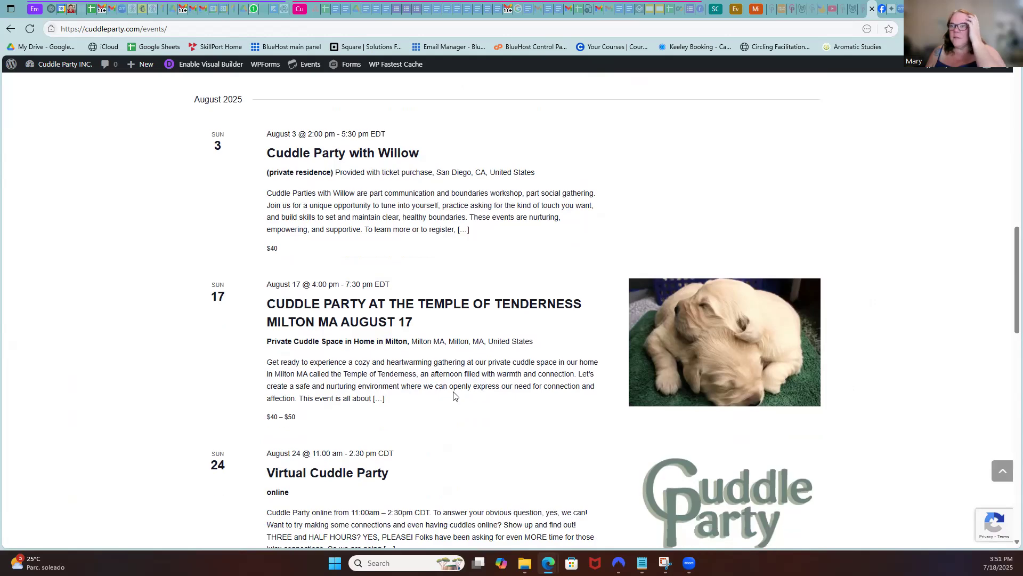
scroll(454, 395, "down", 3)
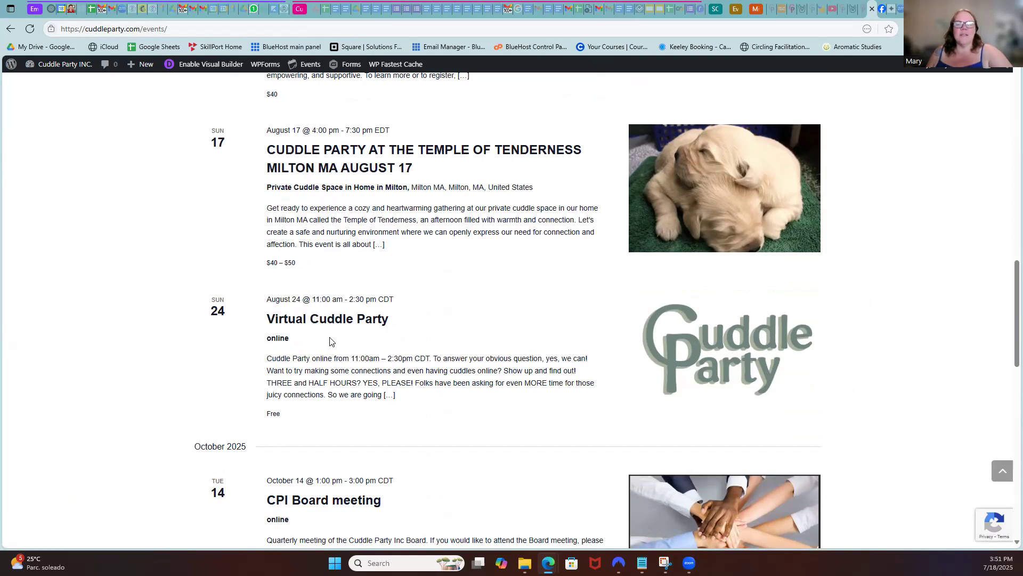
scroll(329, 342, "down", 3)
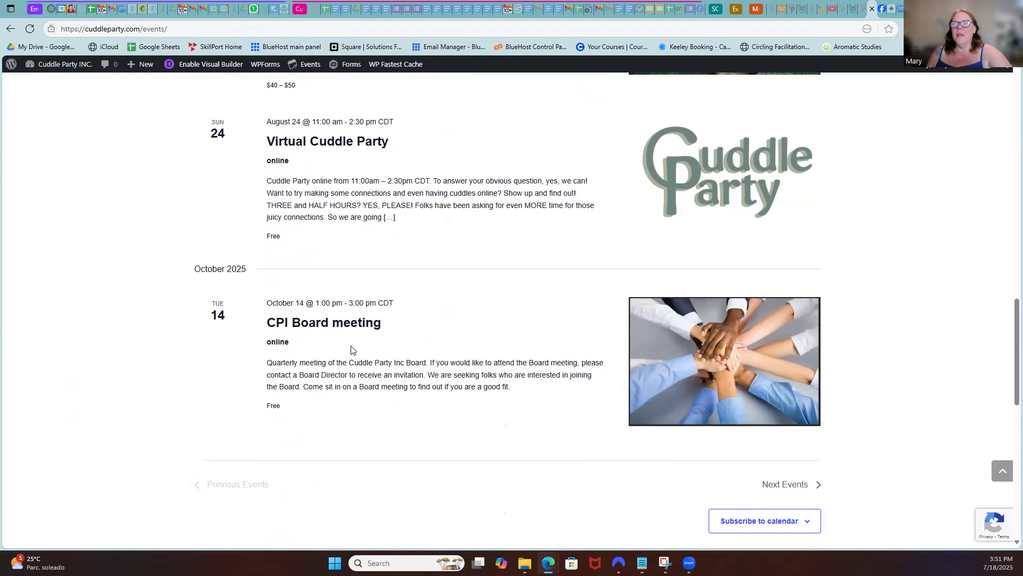